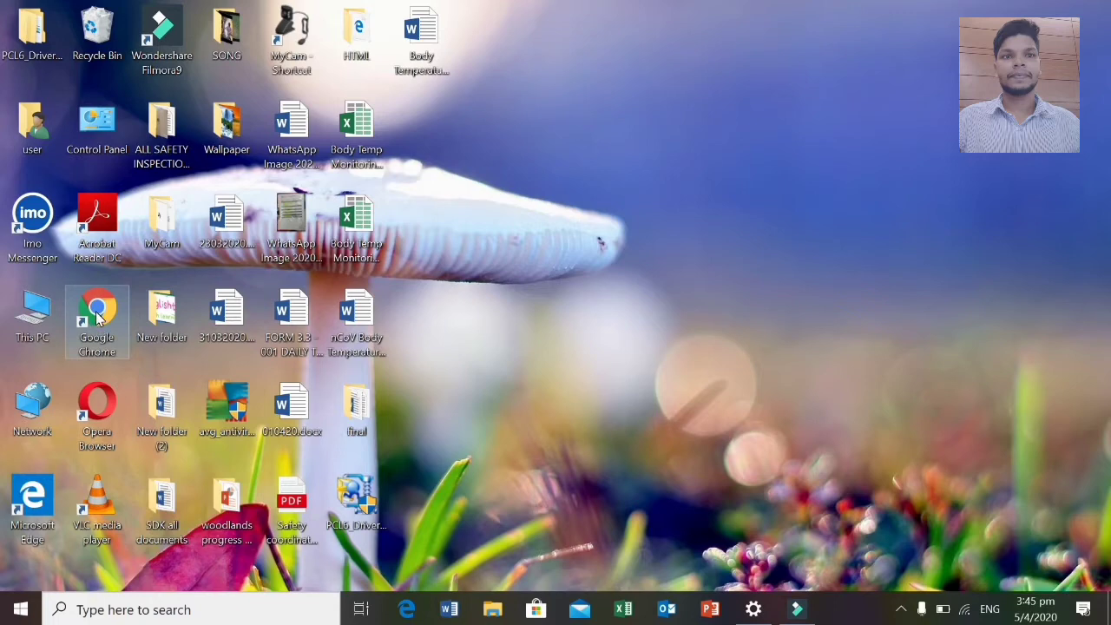
Step: Open Google Chrome and search the web for "notepad +++ free download"
double_click(98, 318)
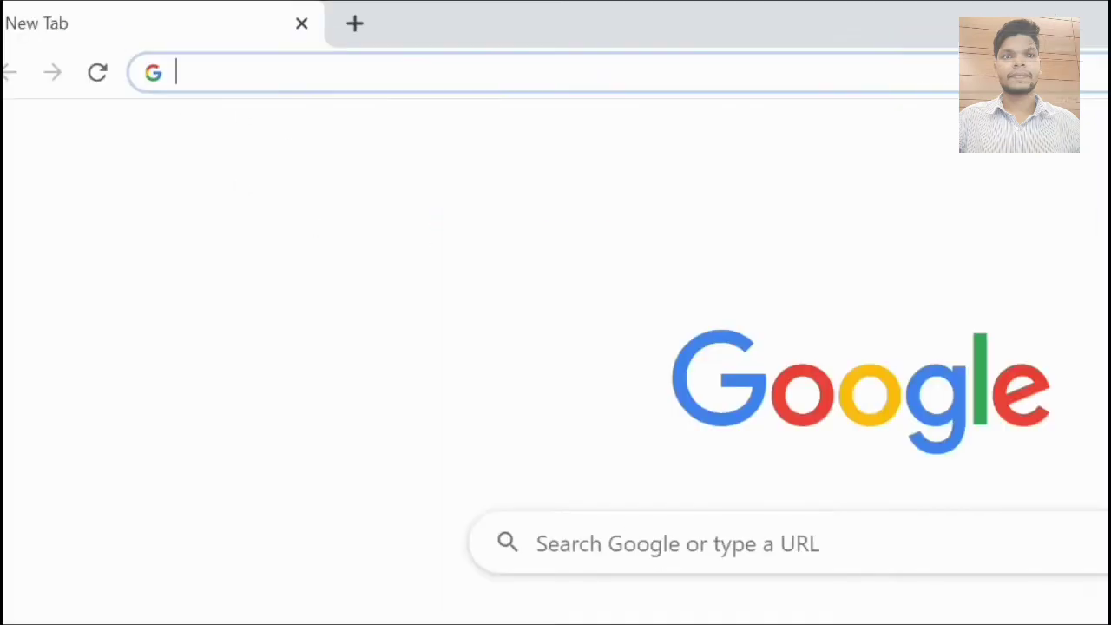
click(637, 560)
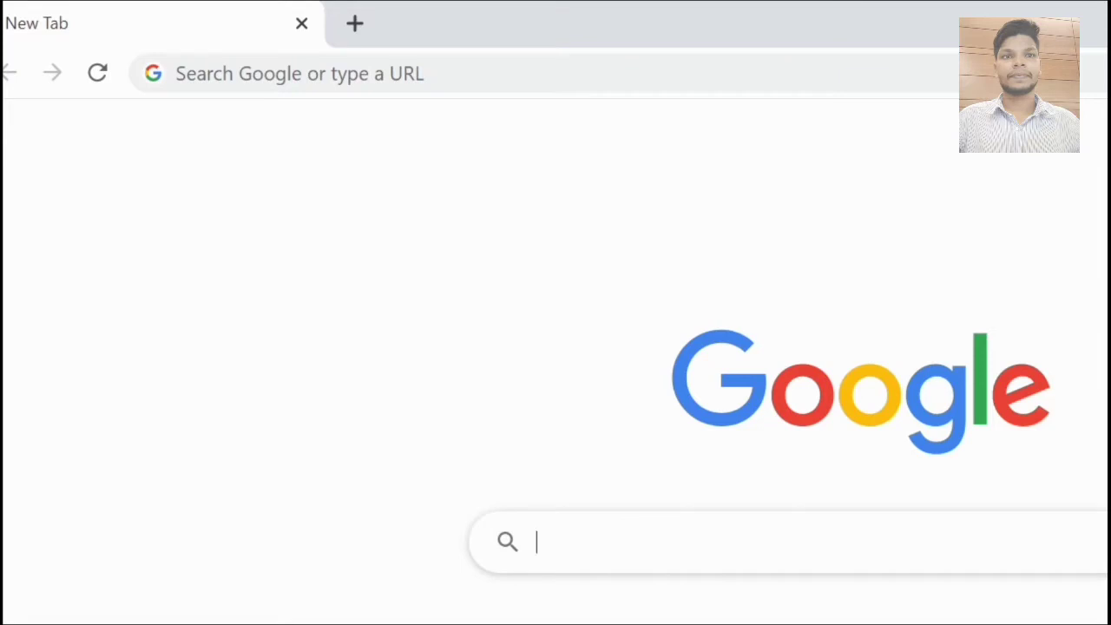
text(notepad +++ free download)
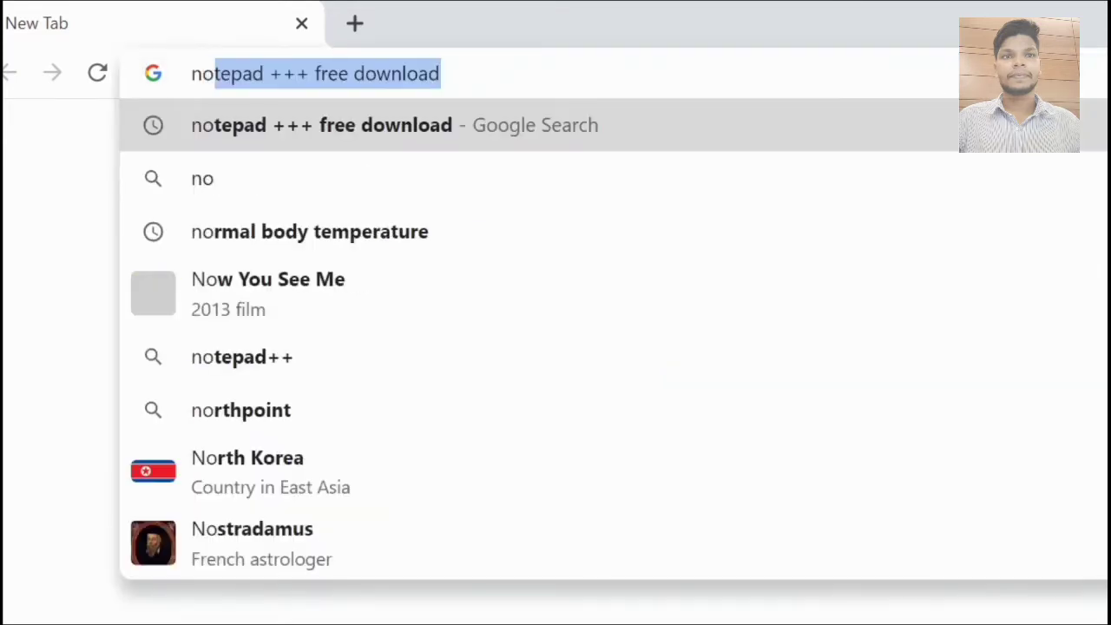
click(486, 75)
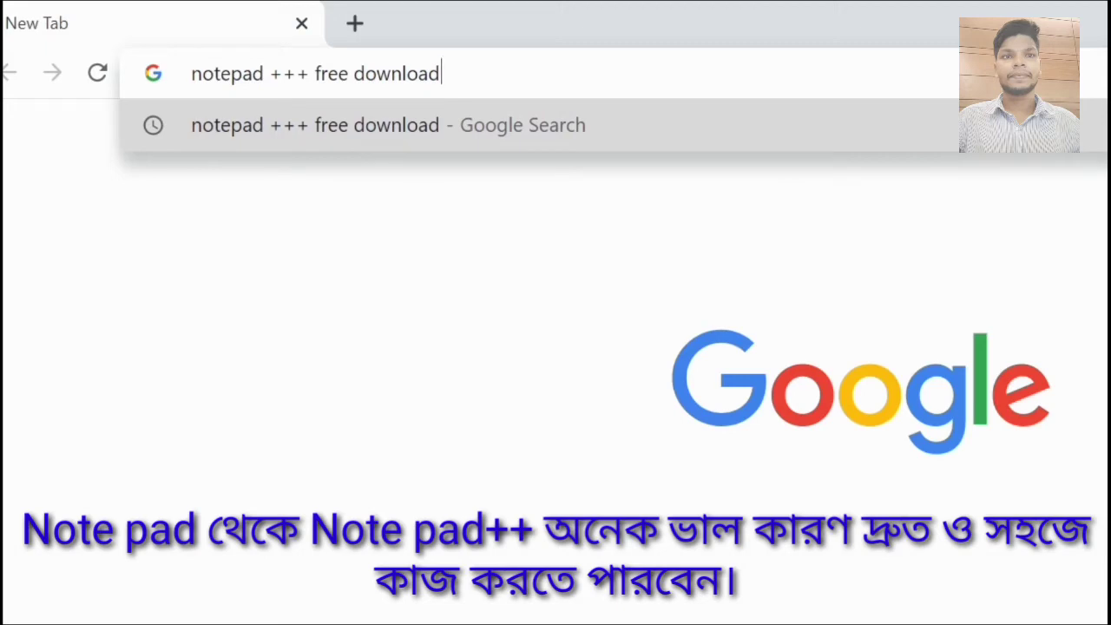
key(Return)
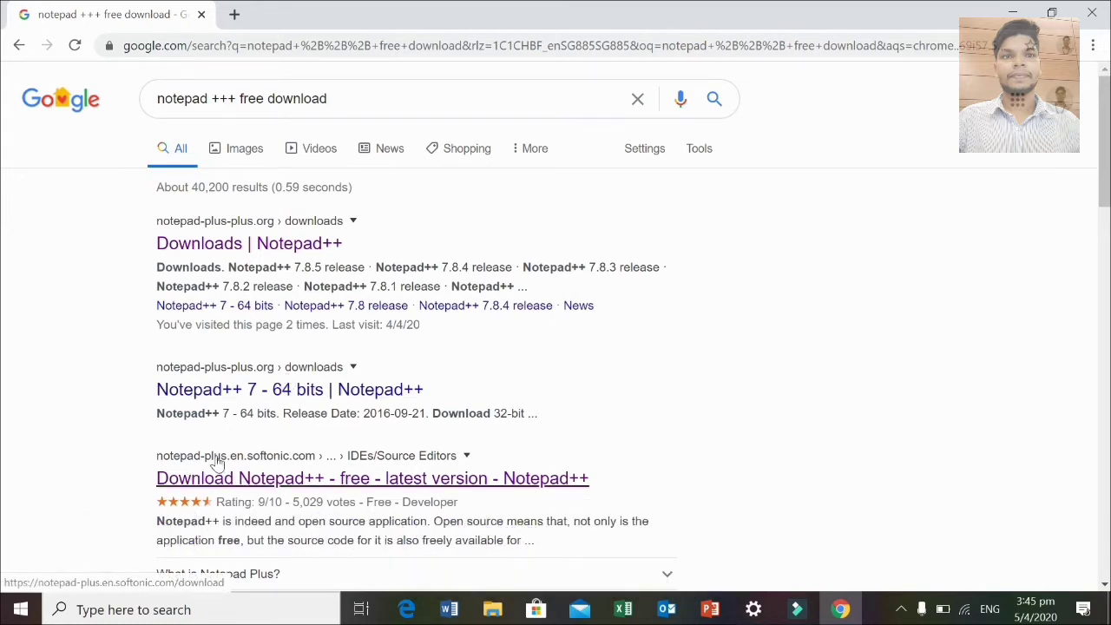
Step: Download Notepad++ for Windows from its Softonic page and dismiss the Opera browser offer
click(280, 479)
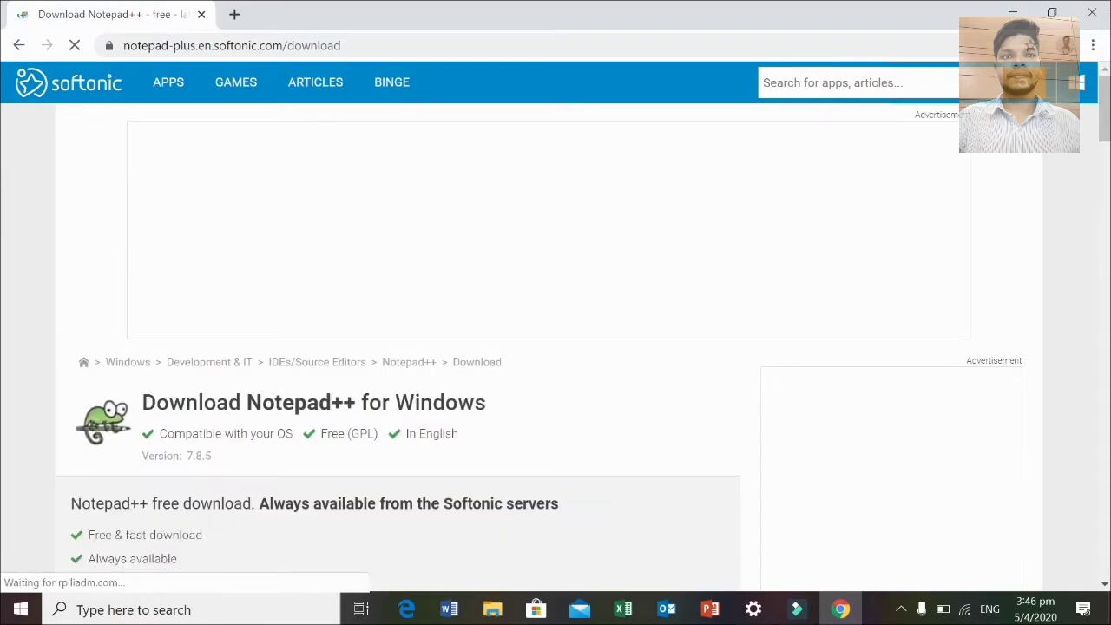
scroll(352, 422, down, 2)
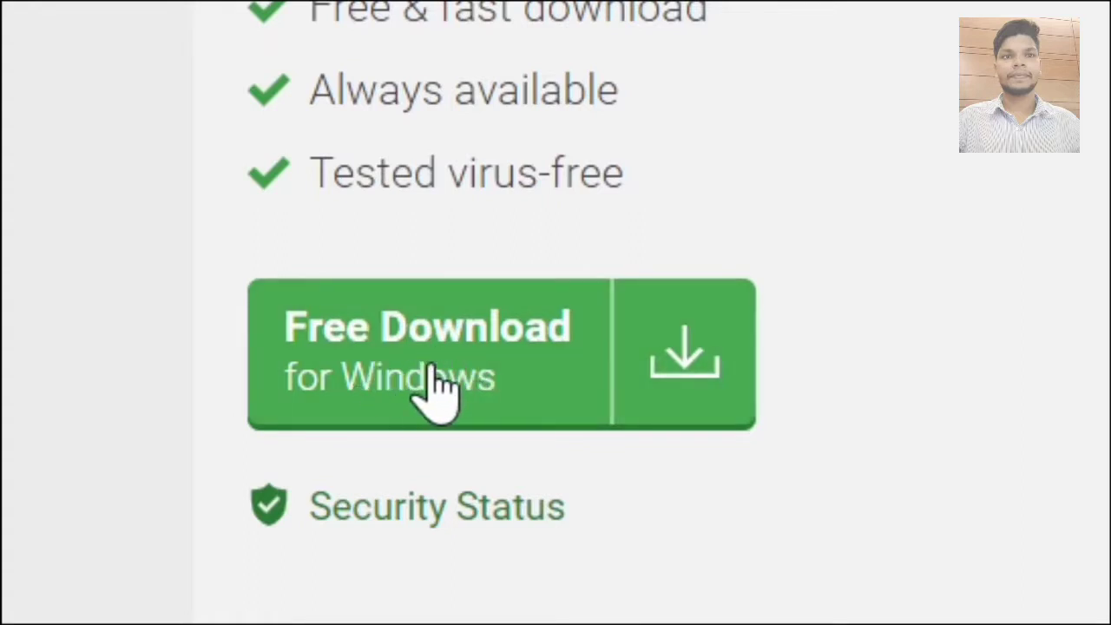
click(686, 374)
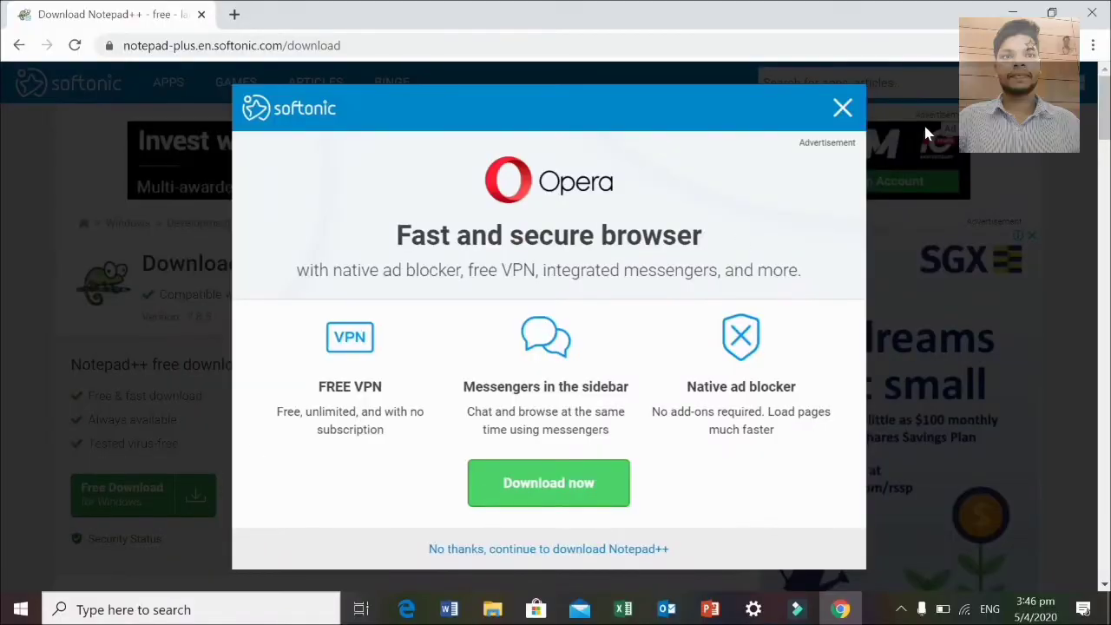
click(842, 108)
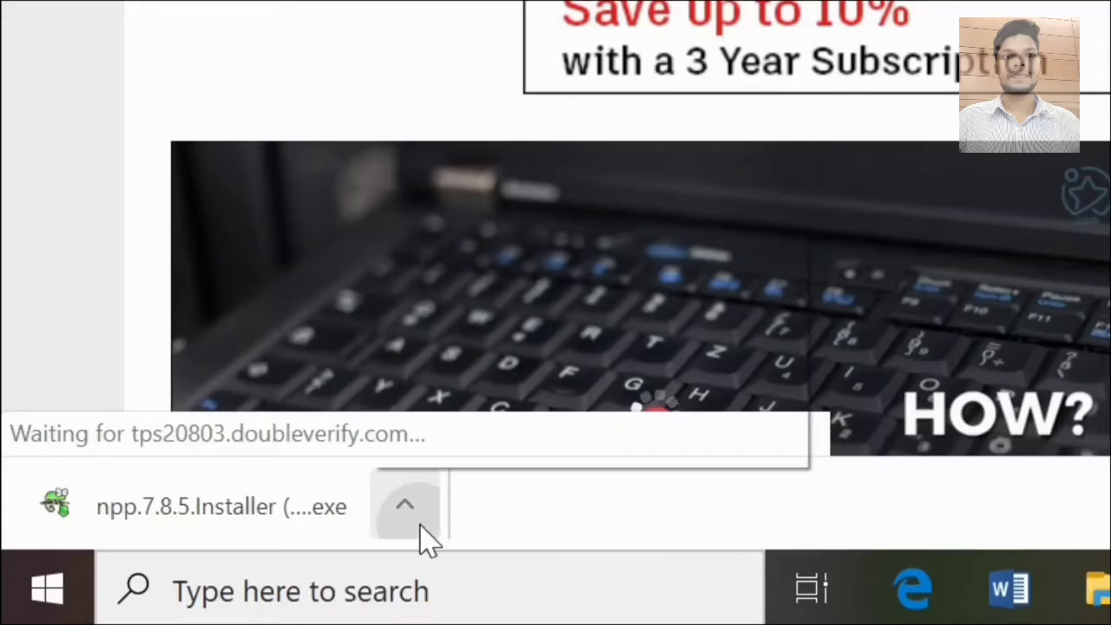
Step: Open the downloaded npp.7.8.5 installer, dismiss the site's notification request and minimize the browser
click(187, 579)
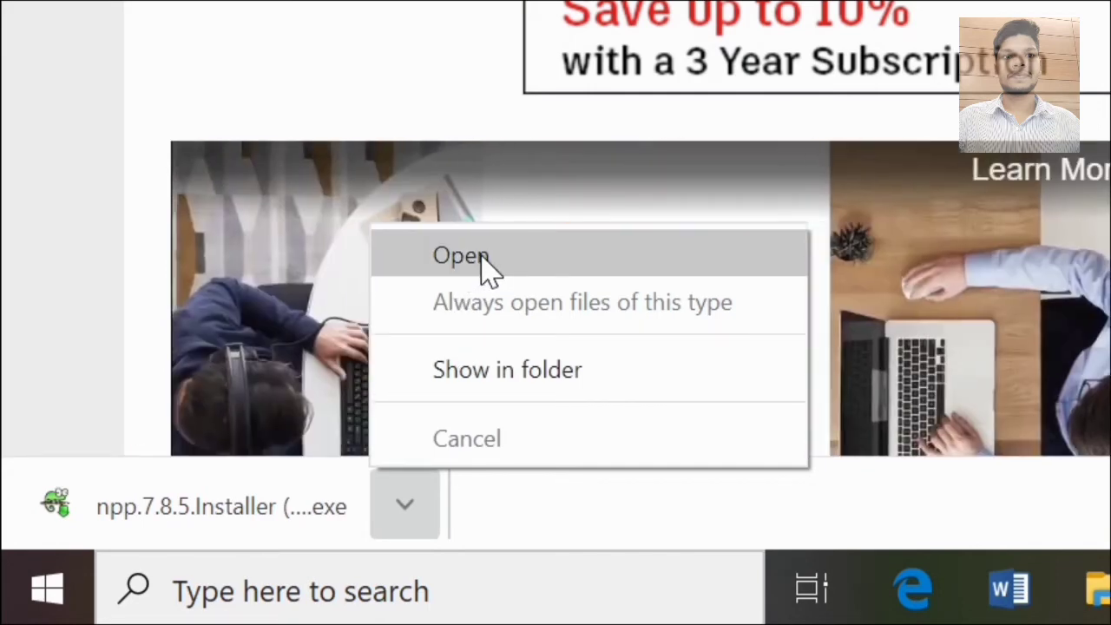
click(483, 256)
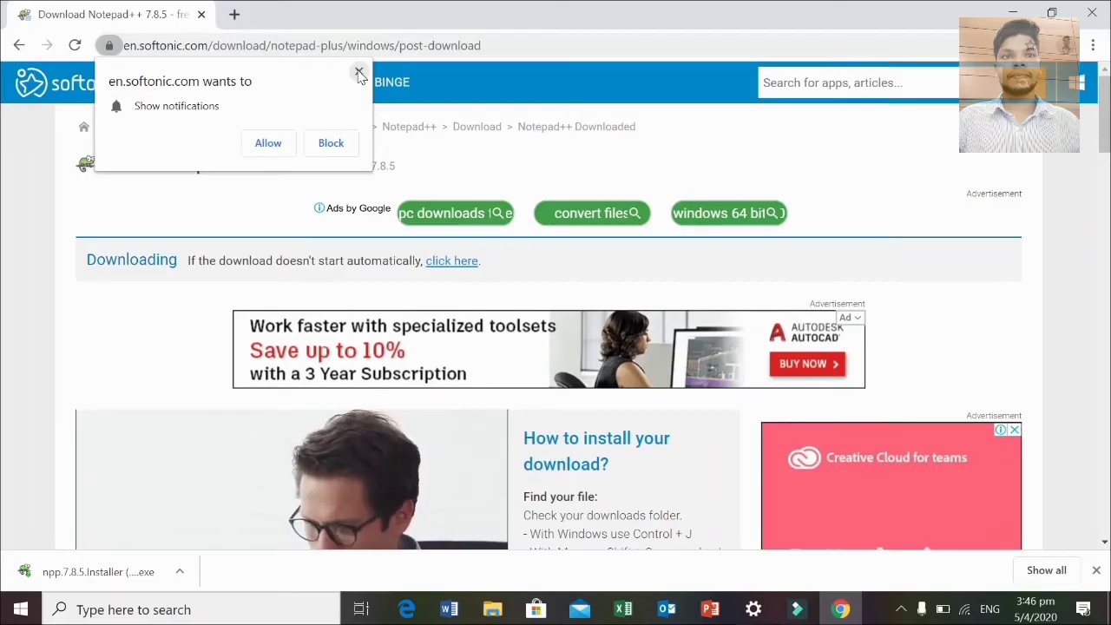
click(359, 74)
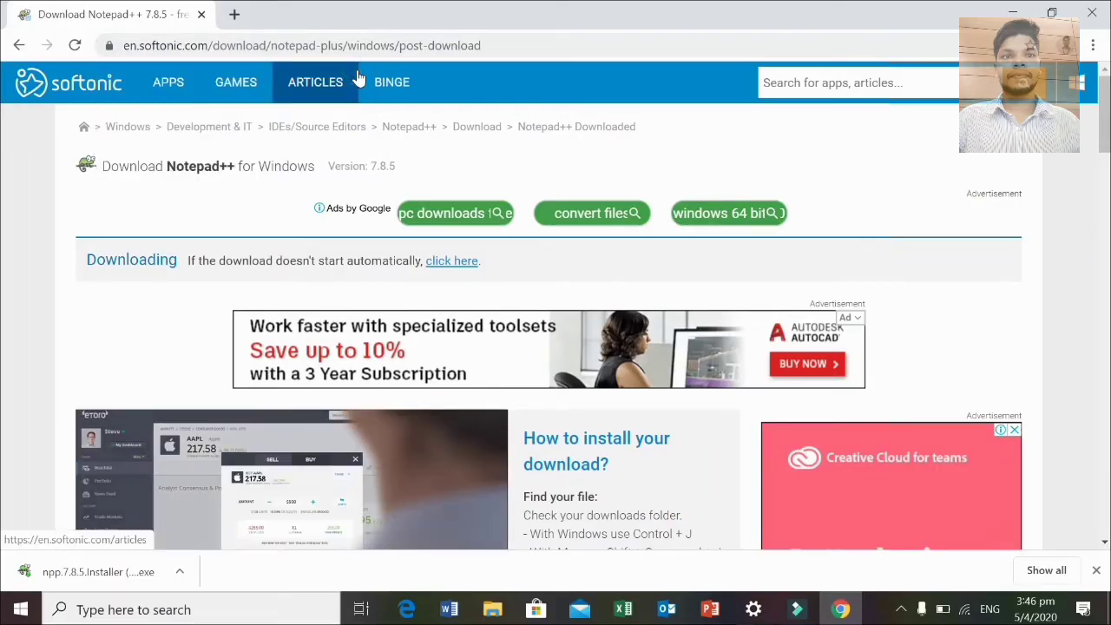
click(1016, 13)
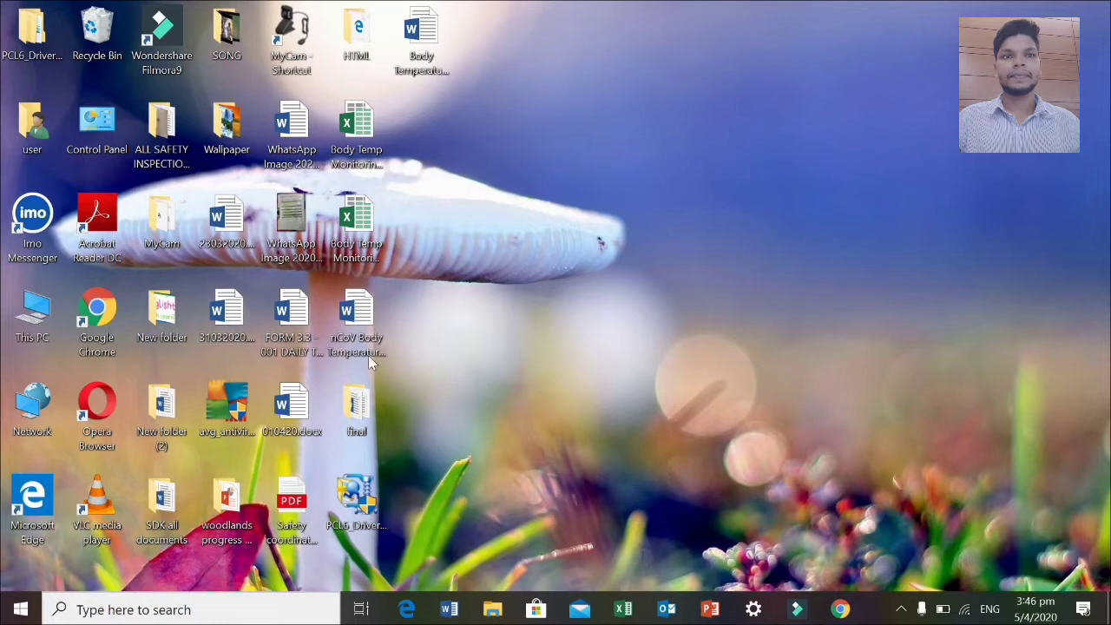
Step: Inspect the file name extensions in the desktop folders final and ALL SAFETY INSPECTION PHOTOS
double_click(364, 417)
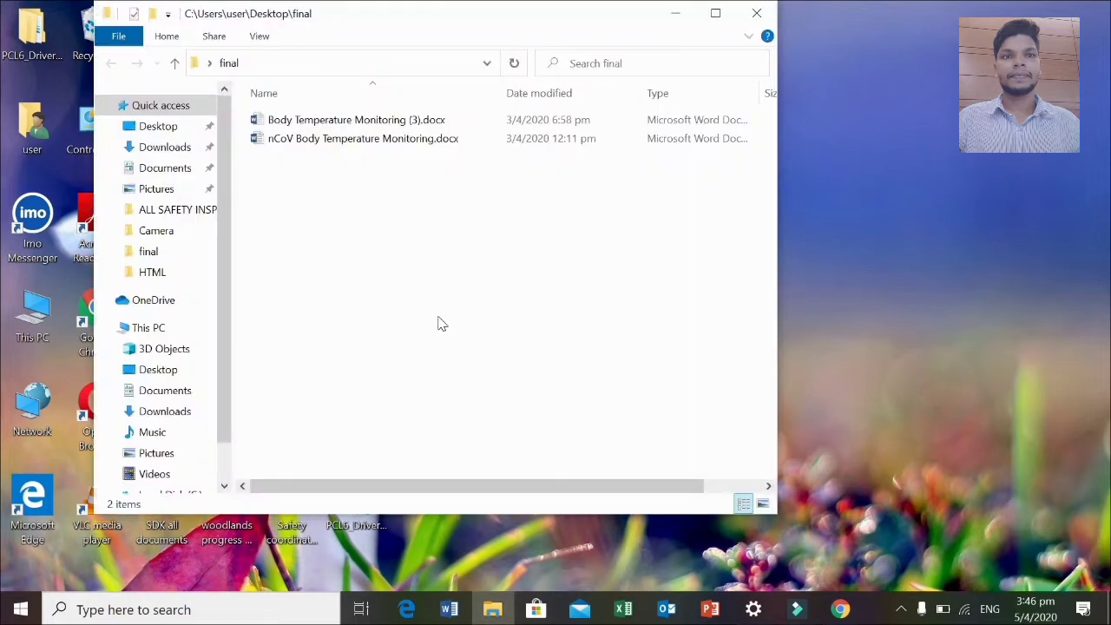
click(273, 126)
click(676, 14)
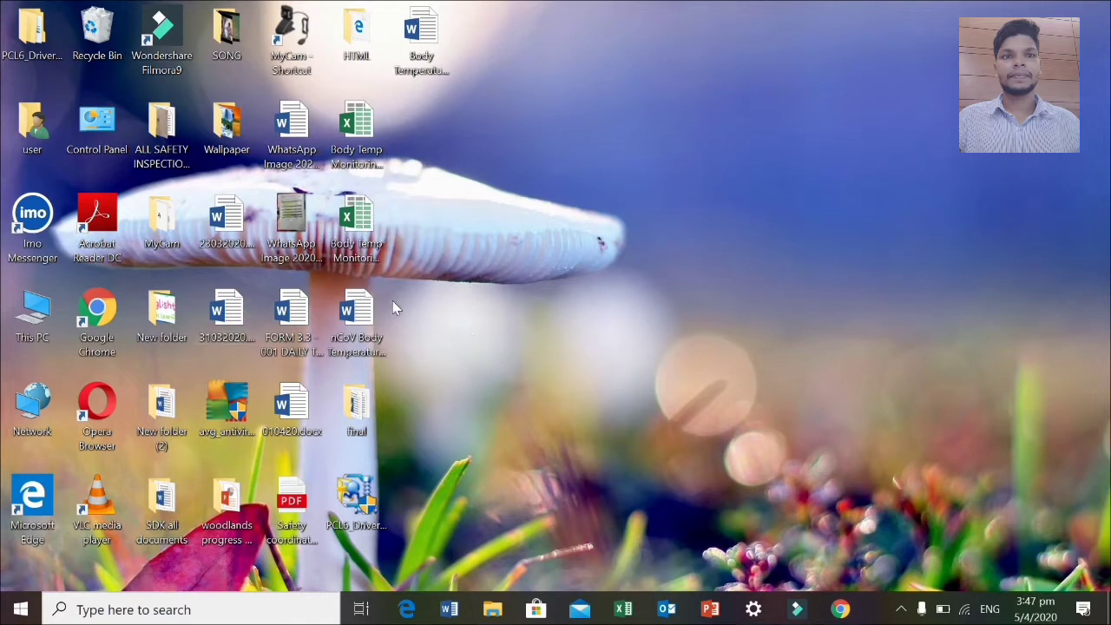
double_click(165, 125)
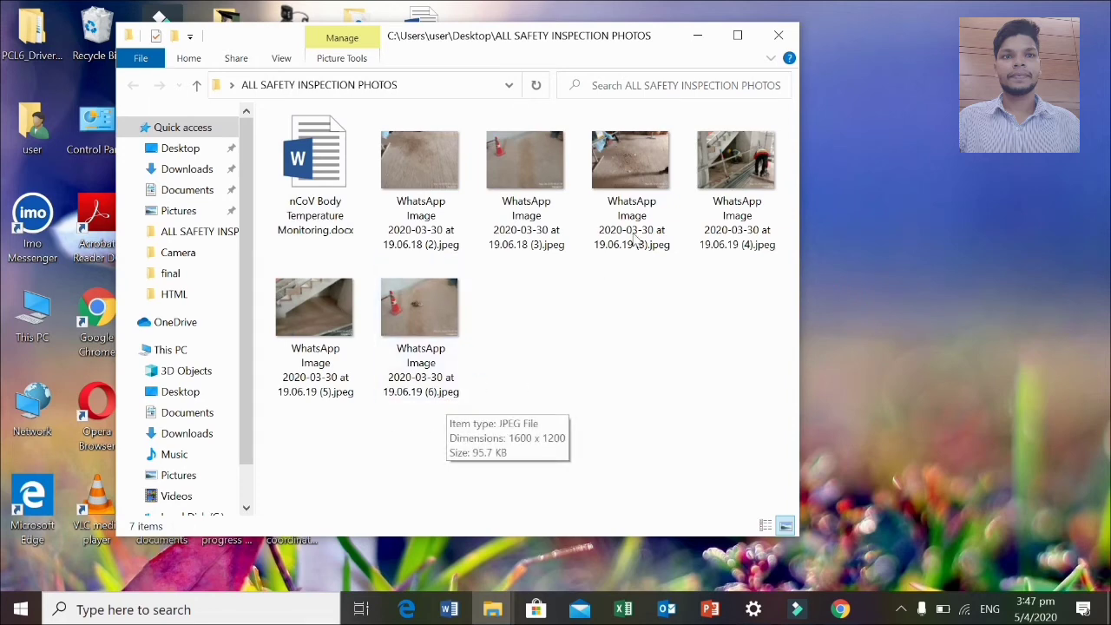
click(770, 47)
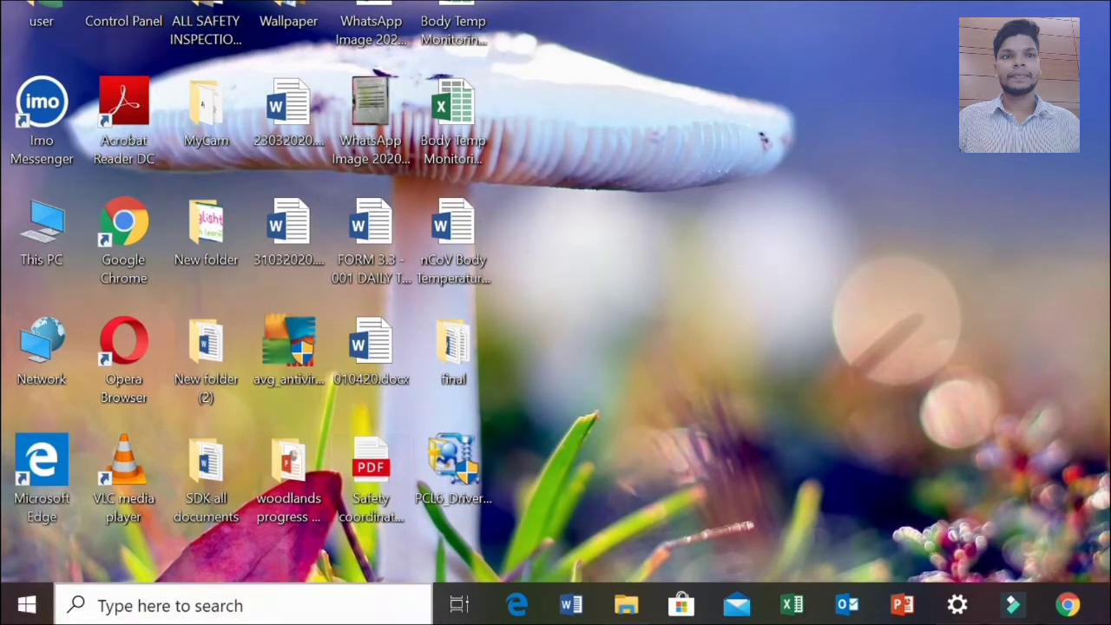
Step: Search Windows for "folder option" and bring up the View settings of File Explorer Options
click(152, 595)
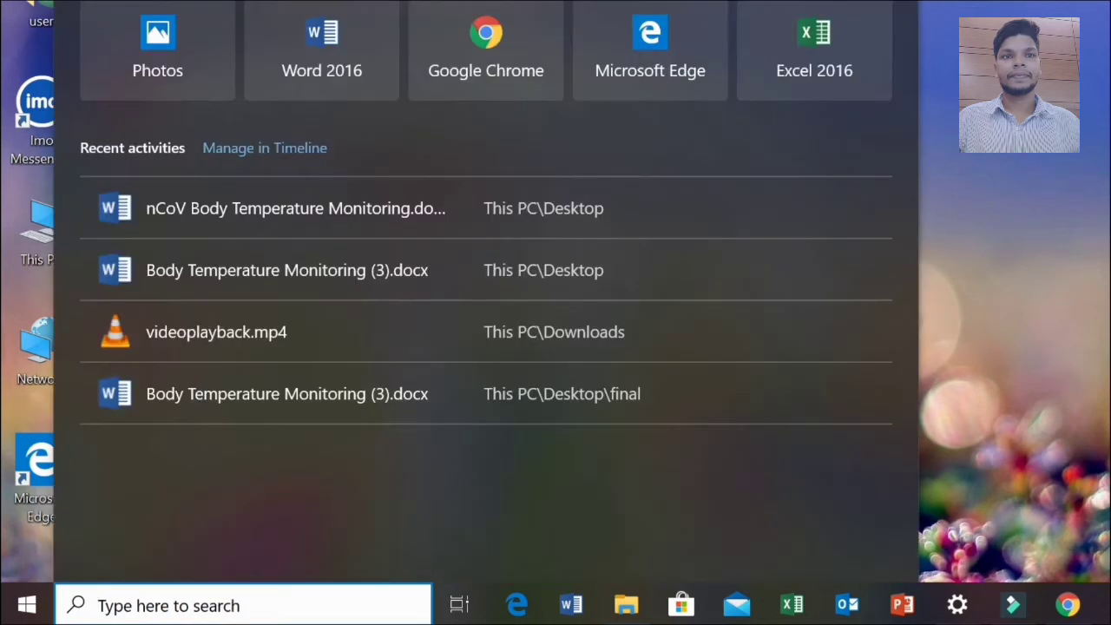
text(f)
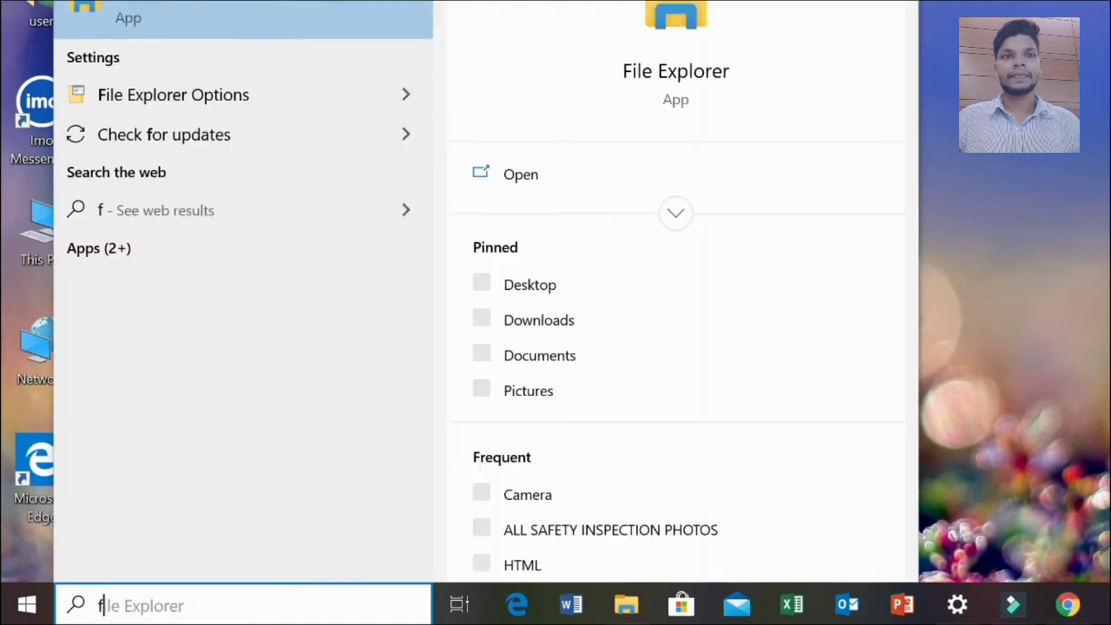
text(older opti)
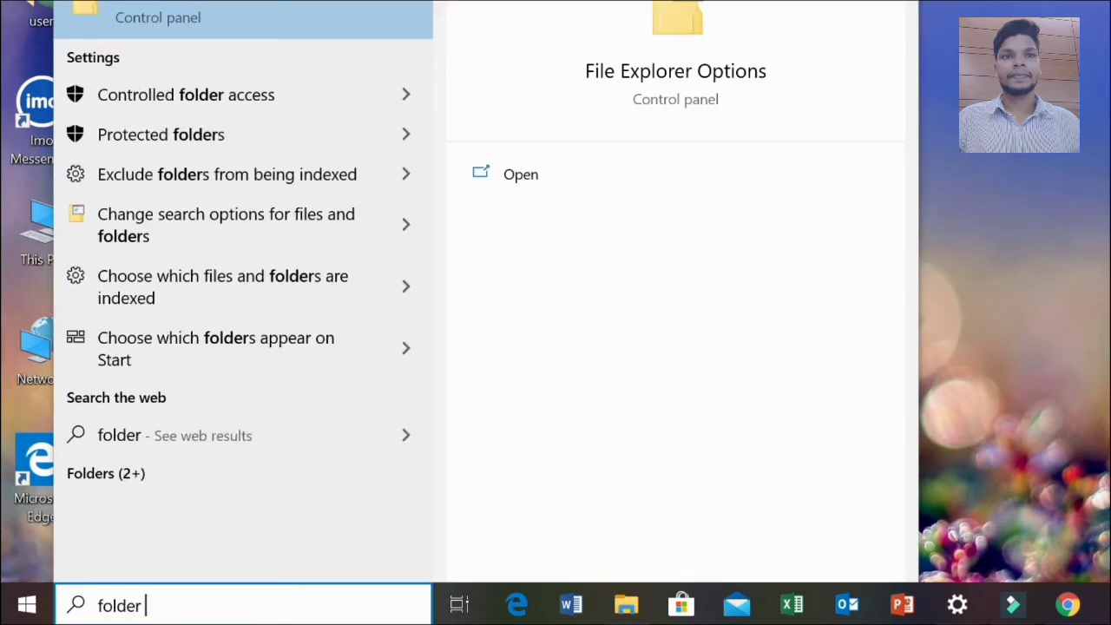
text(on)
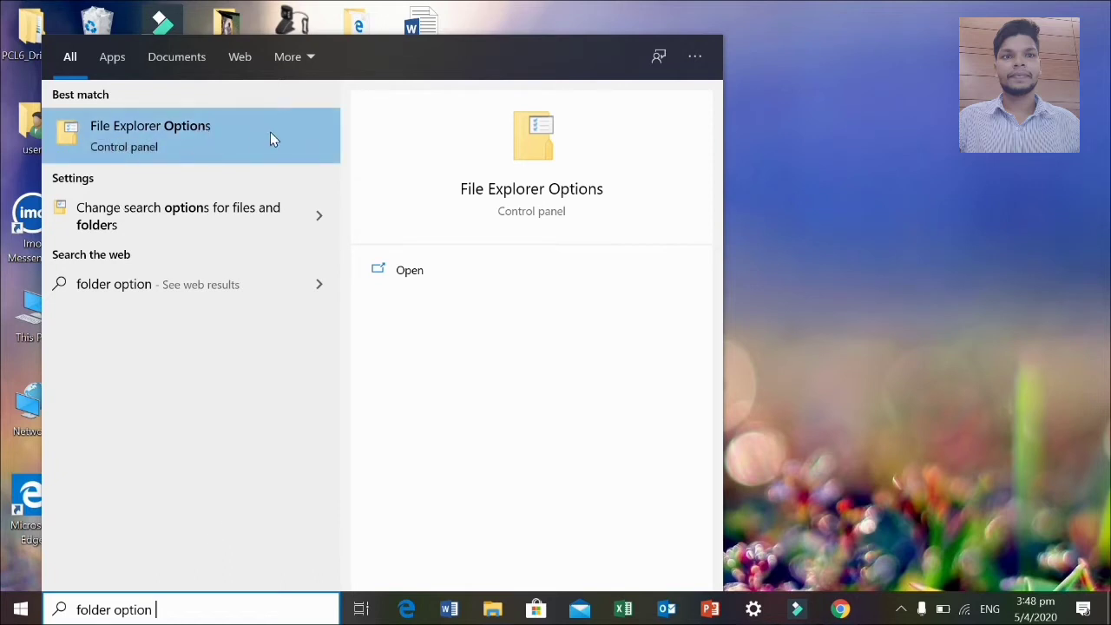
click(526, 182)
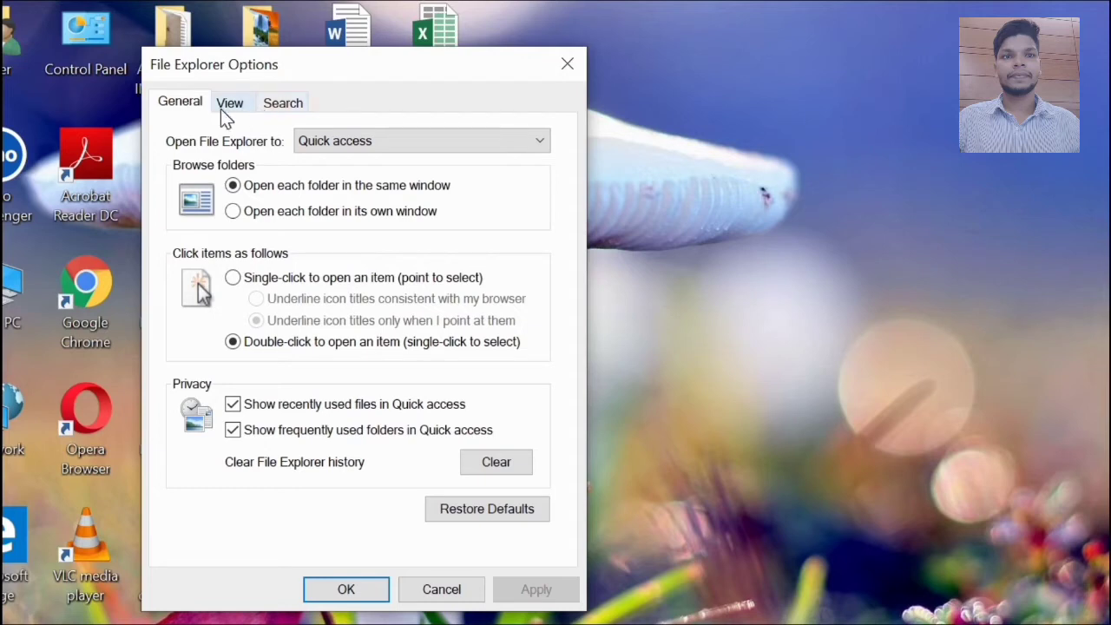
click(228, 104)
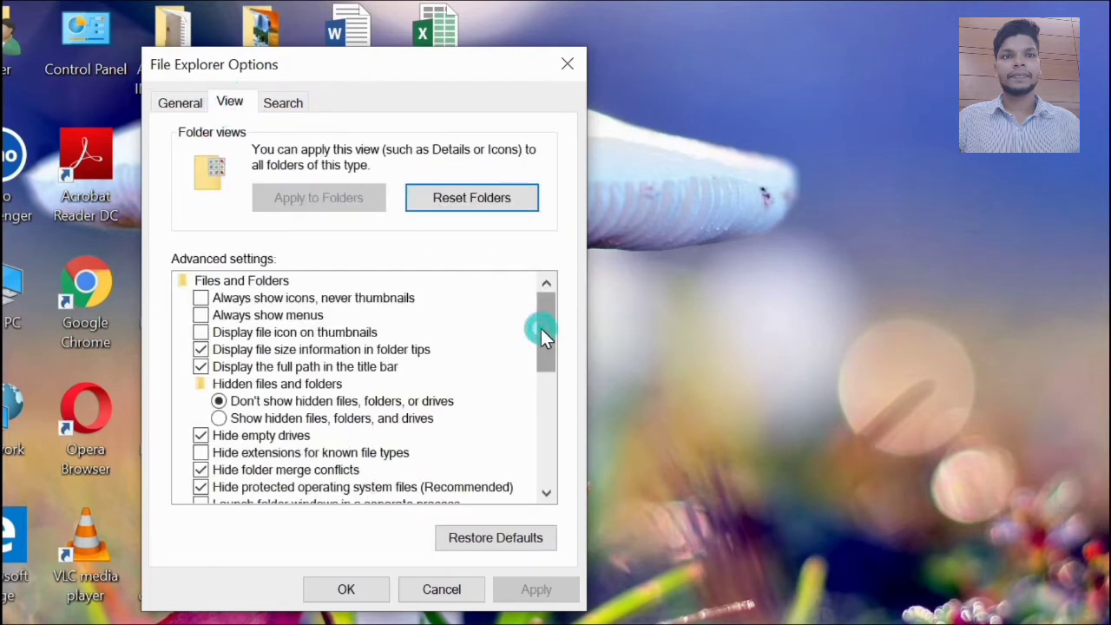
Step: Review the advanced view settings and check the file extensions in the ALL SAFETY INSPECTION PHOTOS folder
drag(541, 329, 513, 397)
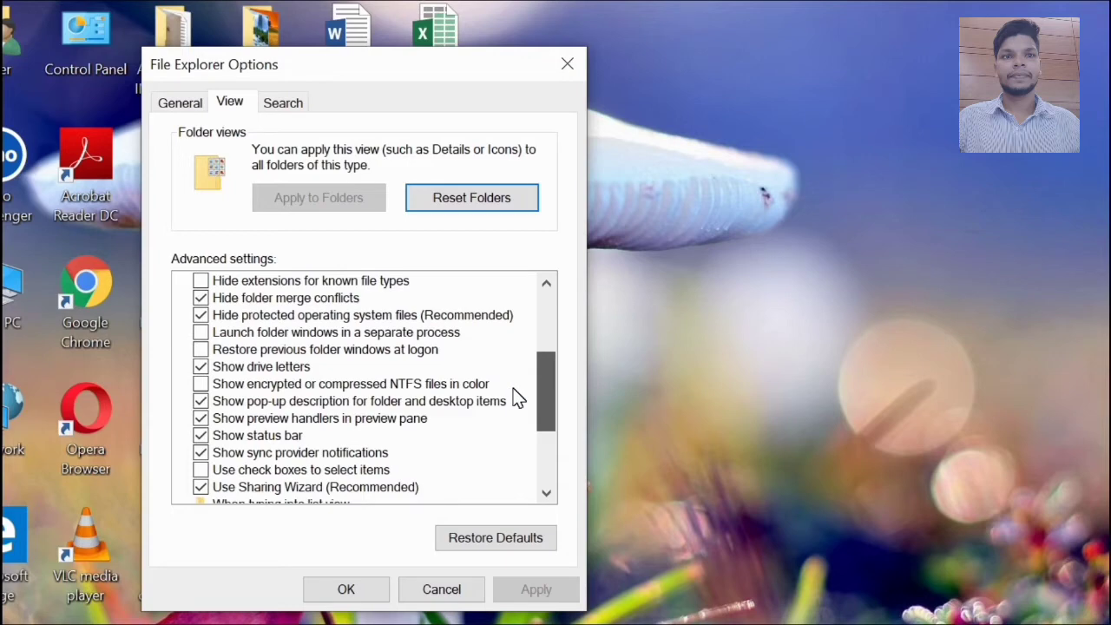
drag(517, 397, 518, 398)
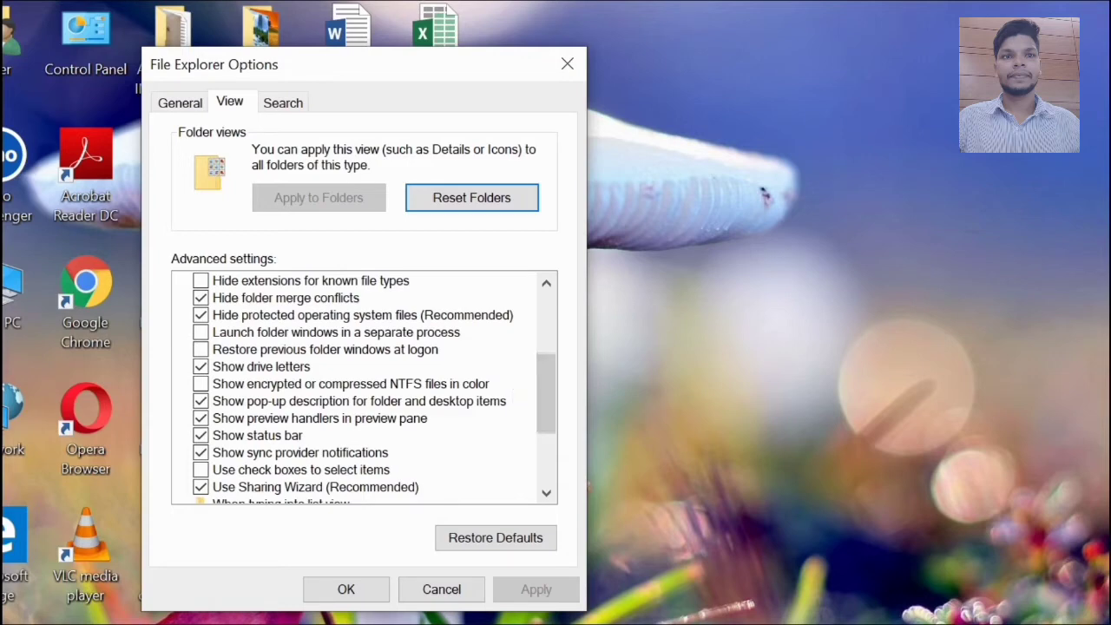
double_click(176, 31)
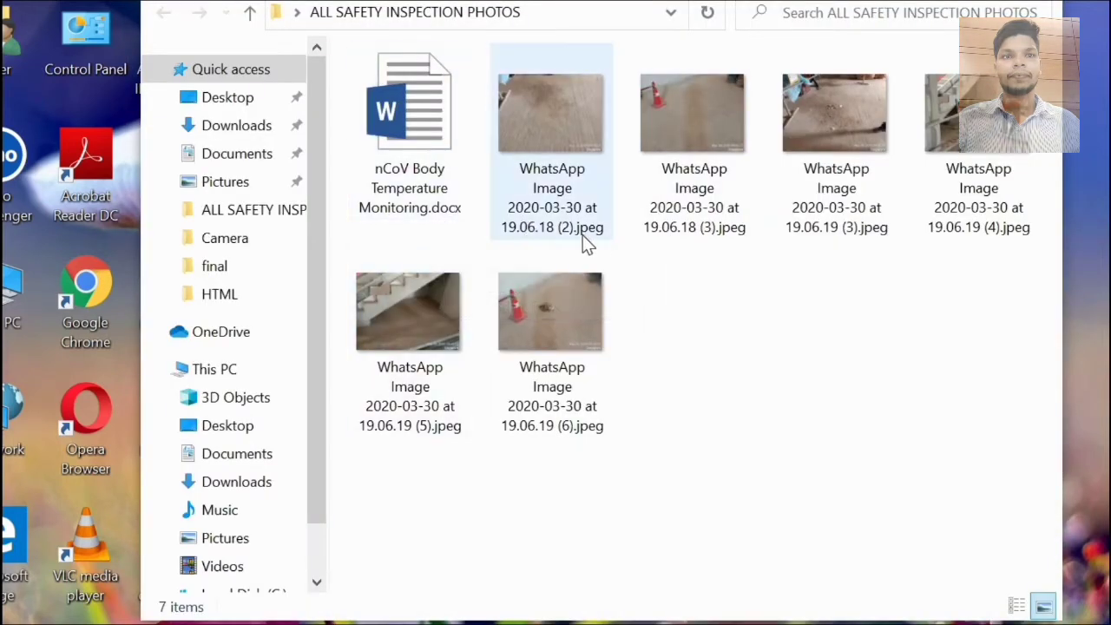
mouse_move(594, 243)
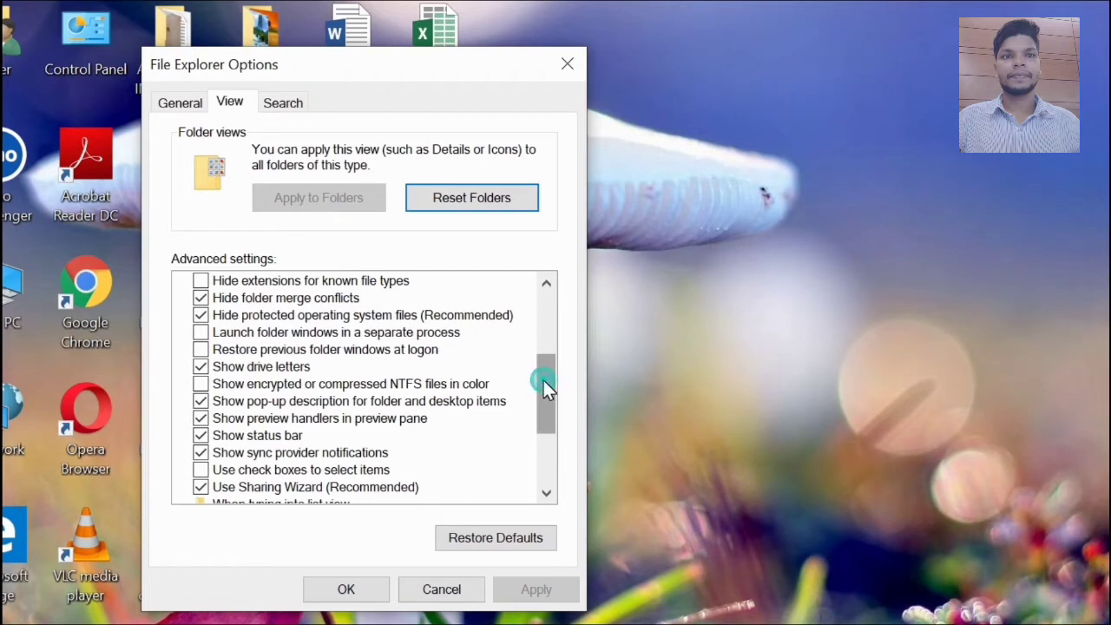
Step: Enable and apply "Hide extensions for known file types", and check the document names in the desktop's final folder
mouse_move(543, 380)
mouse_down()
mouse_move(540, 399)
mouse_move(533, 373)
mouse_up()
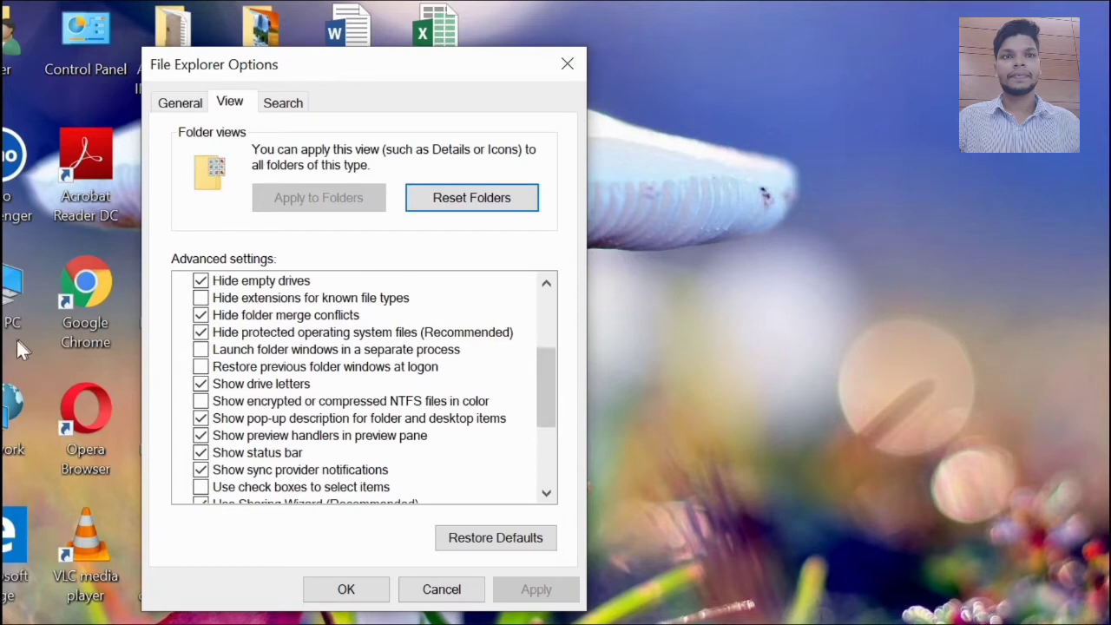
click(201, 299)
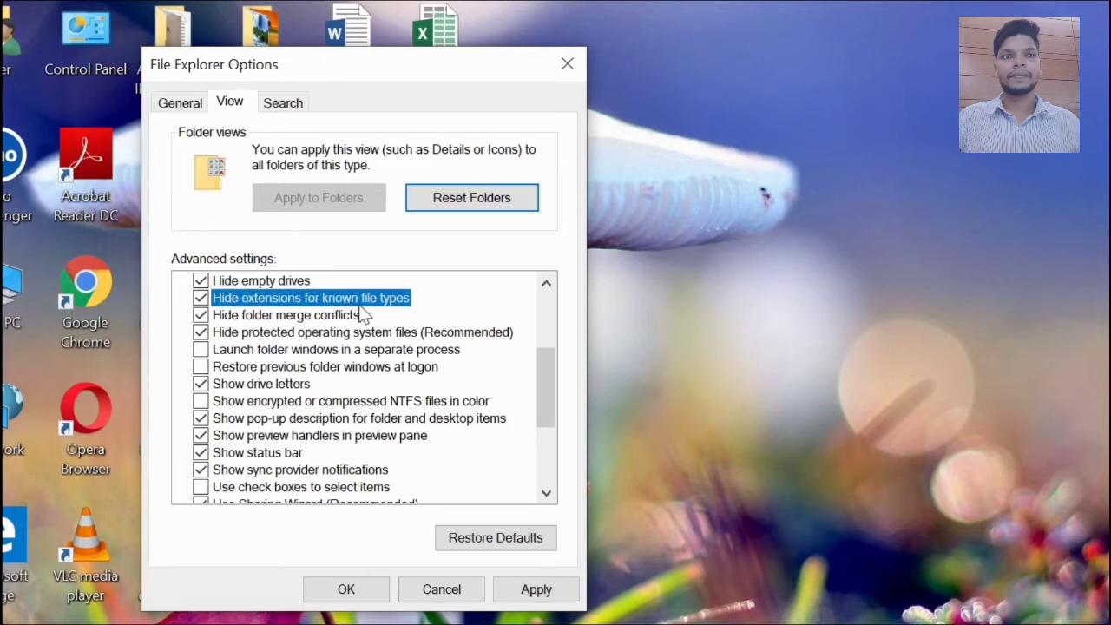
click(530, 590)
click(339, 596)
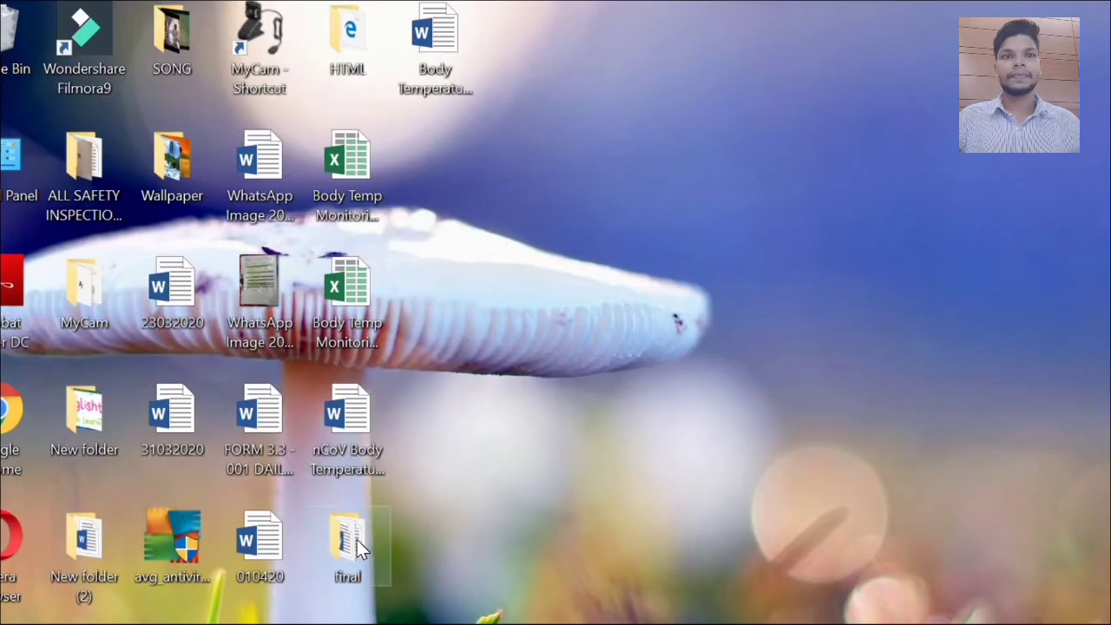
double_click(344, 540)
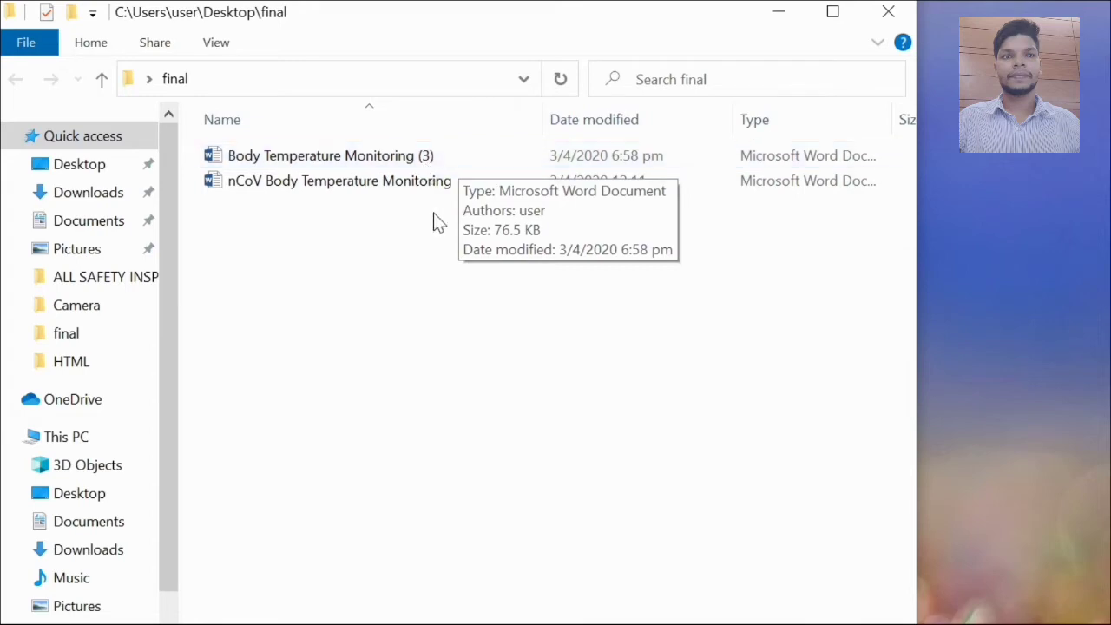
click(887, 15)
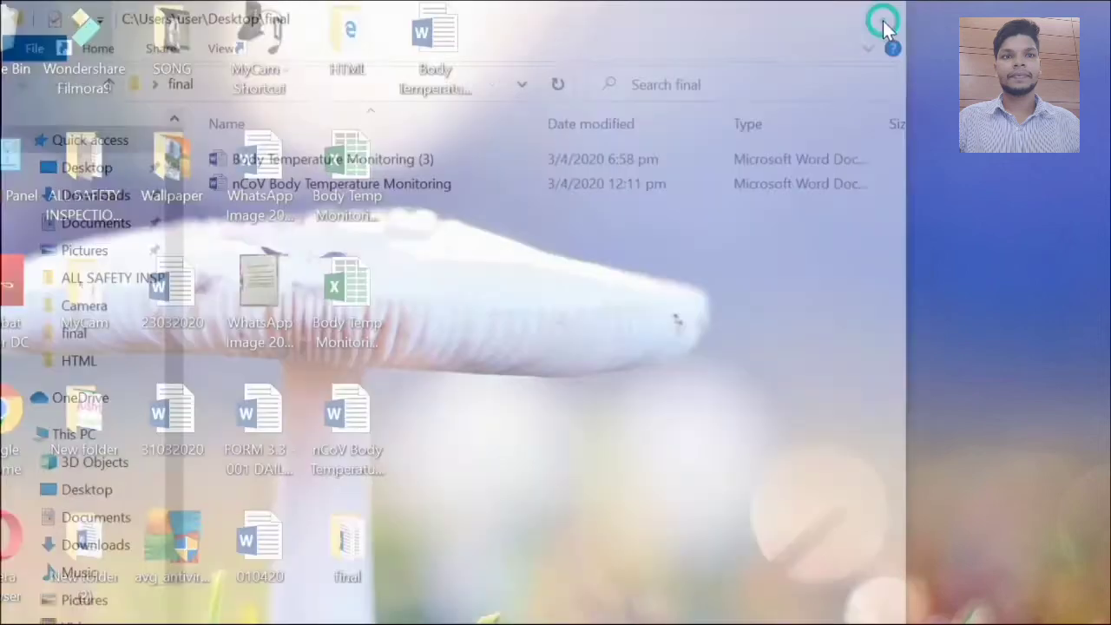
Step: Search Windows for "folder" and bring up the View settings of File Explorer Options
click(149, 612)
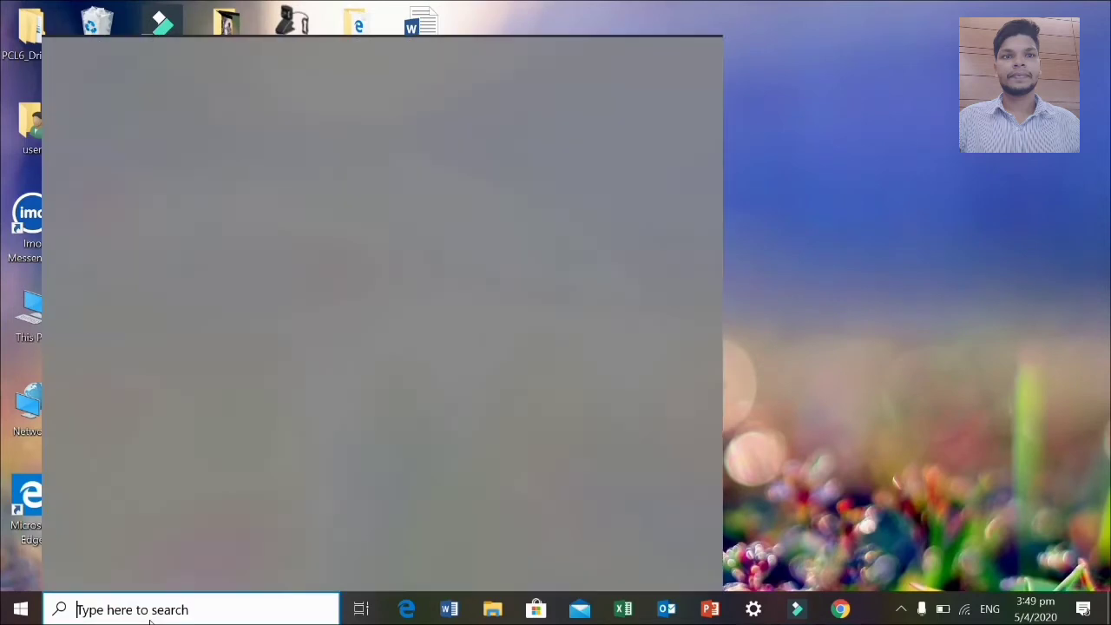
text(folder)
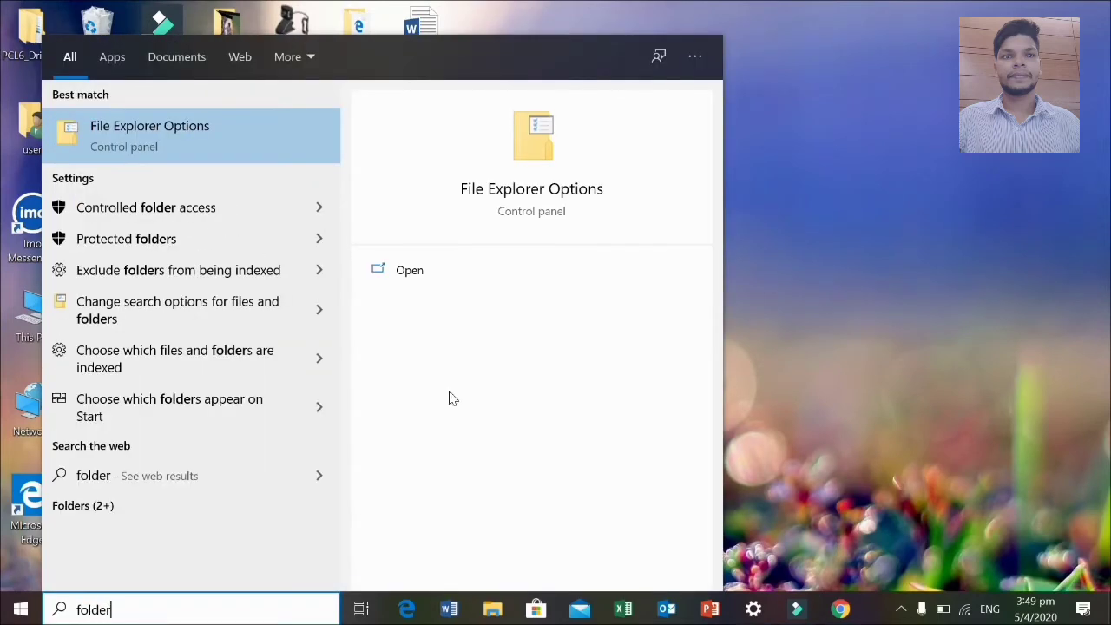
click(544, 197)
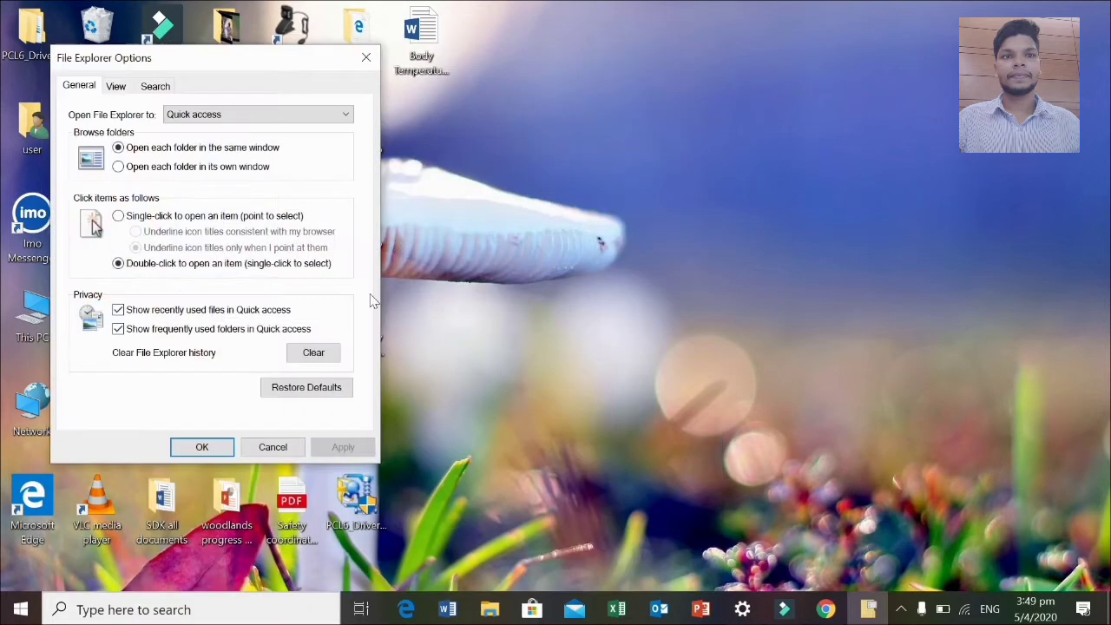
click(117, 86)
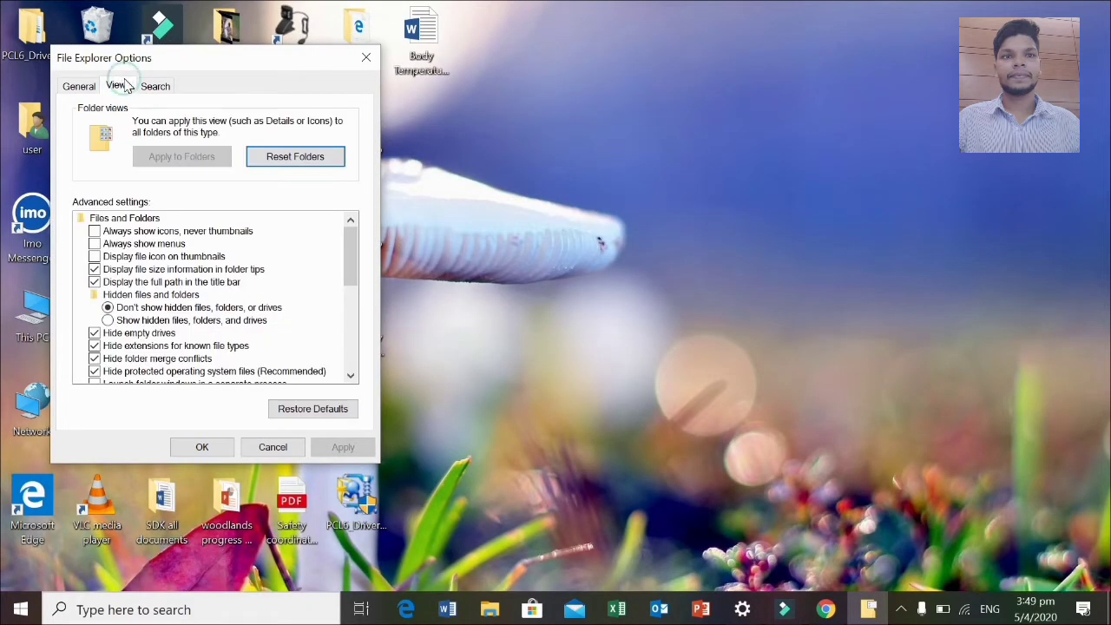
Step: Turn off "Hide extensions for known file types", apply the change and close File Explorer Options
drag(353, 261, 352, 269)
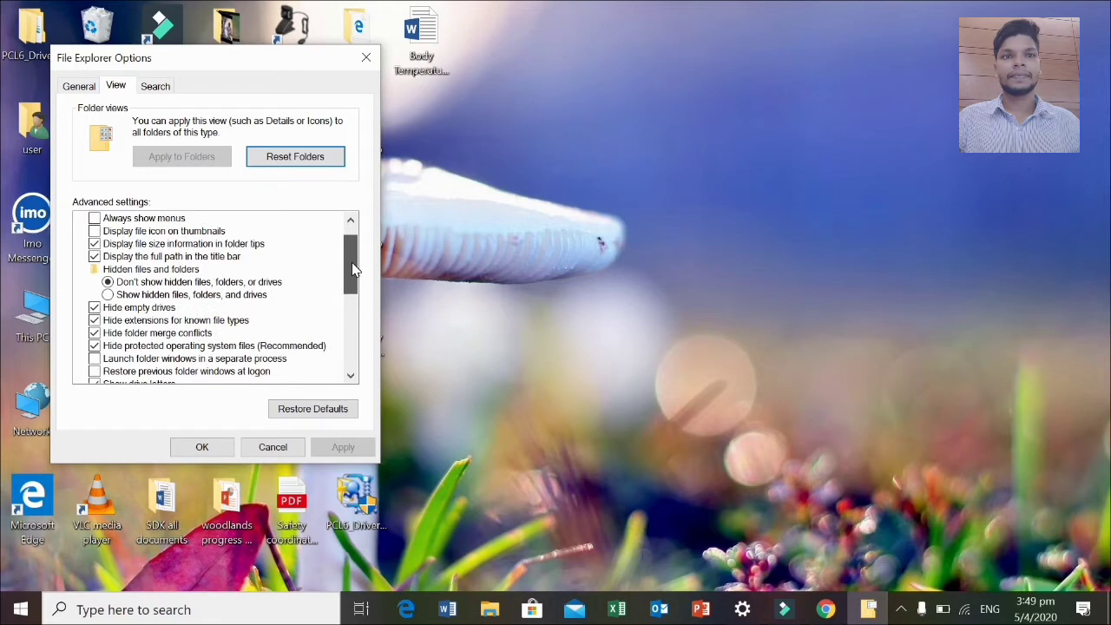
click(95, 321)
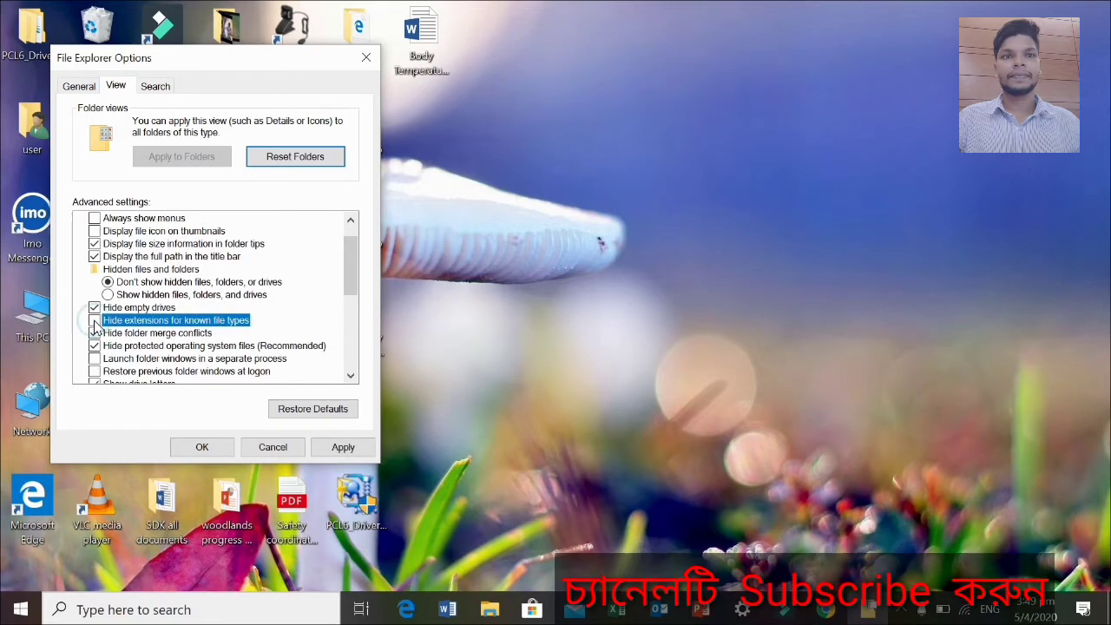
click(343, 447)
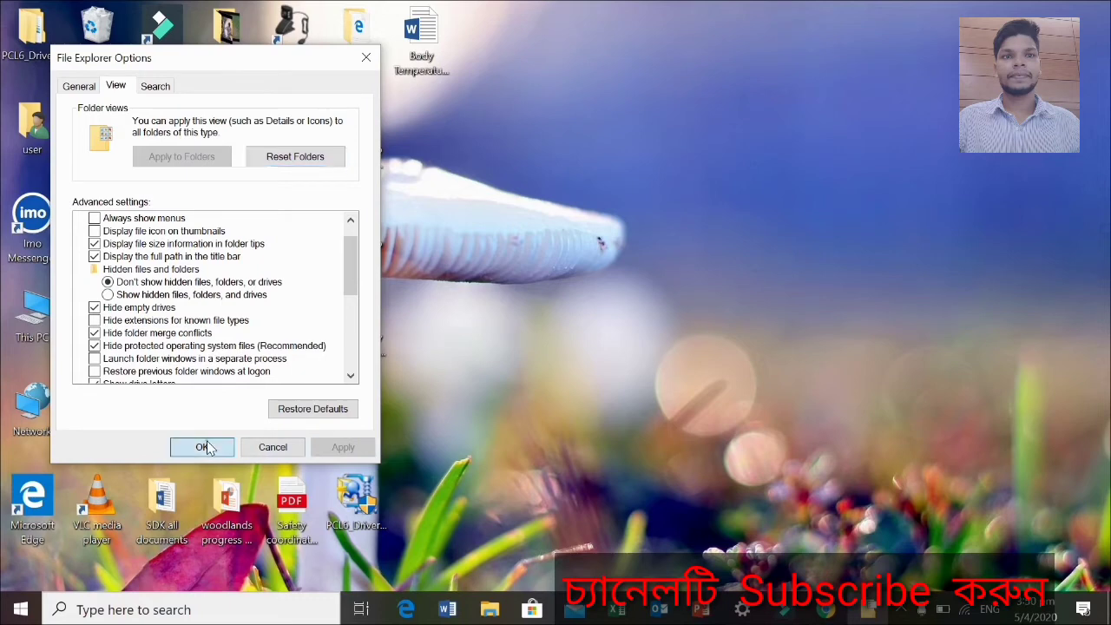
click(209, 447)
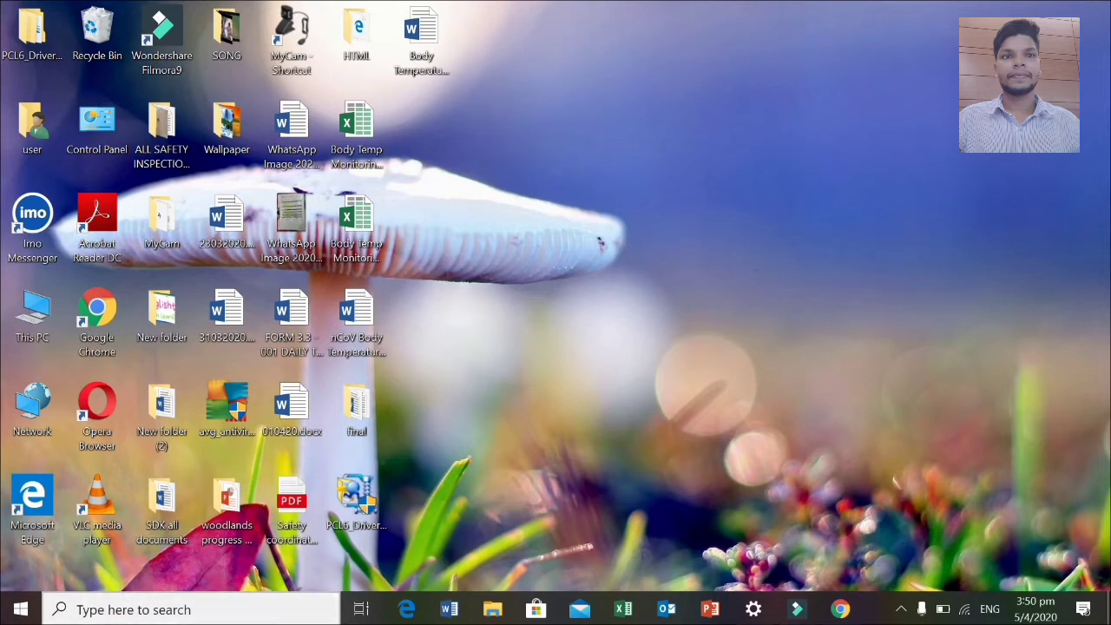
Step: Find and launch Notepad++ through Windows search, and delete all the code in the shikhtece.html document
click(141, 609)
text(no)
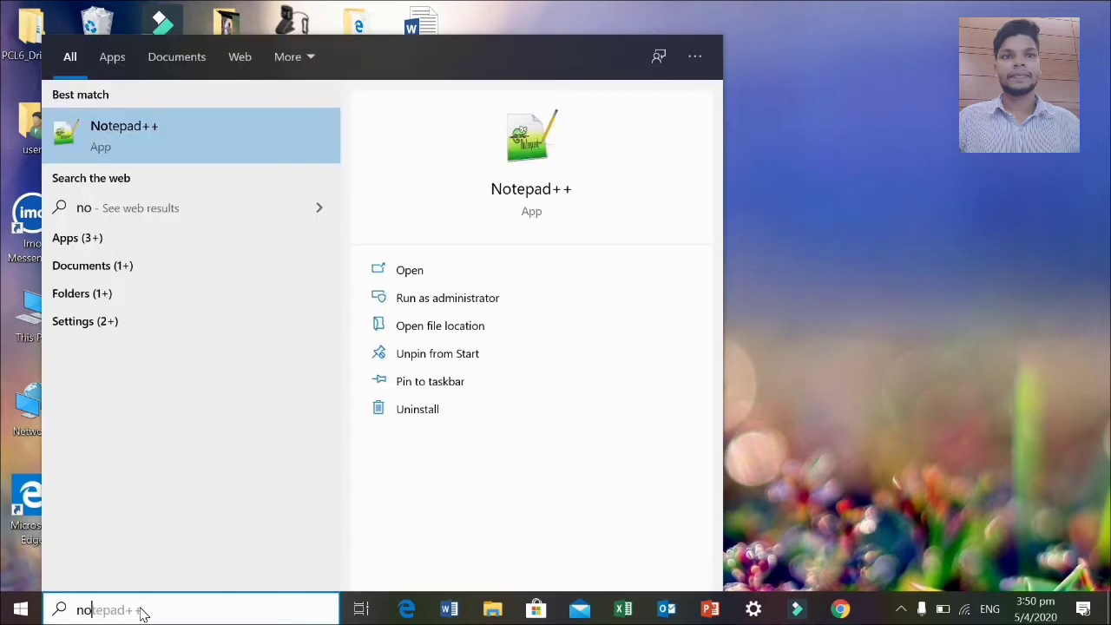
click(280, 142)
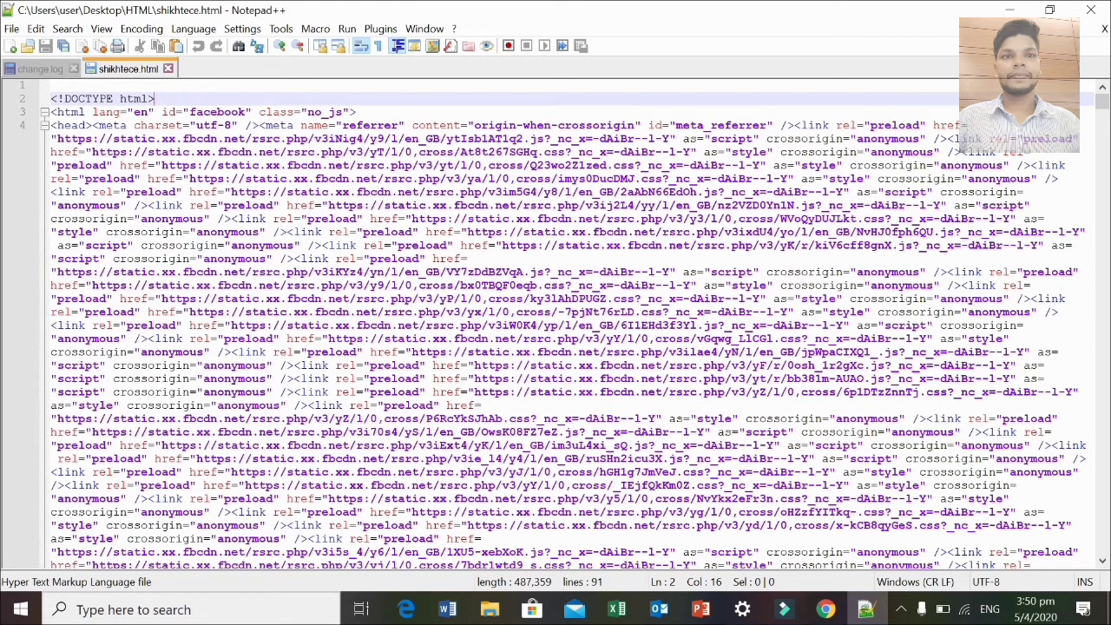
key(ctrl+a)
key(Delete)
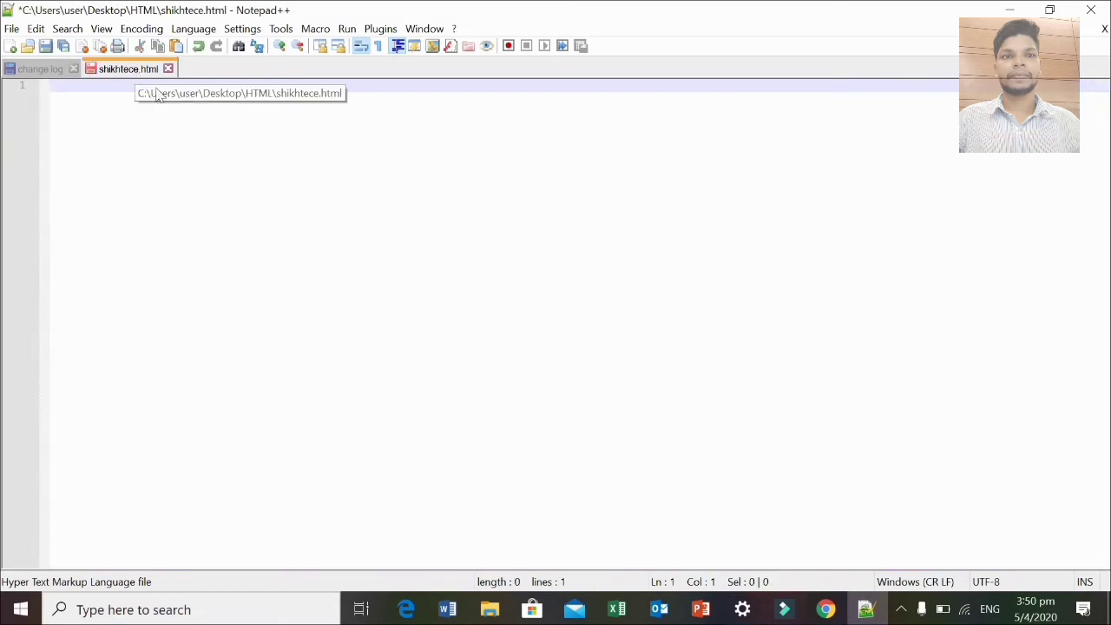
Step: Save the emptied document as shikhtece.html in the desktop's SONG folder, with all types as the file type
click(12, 31)
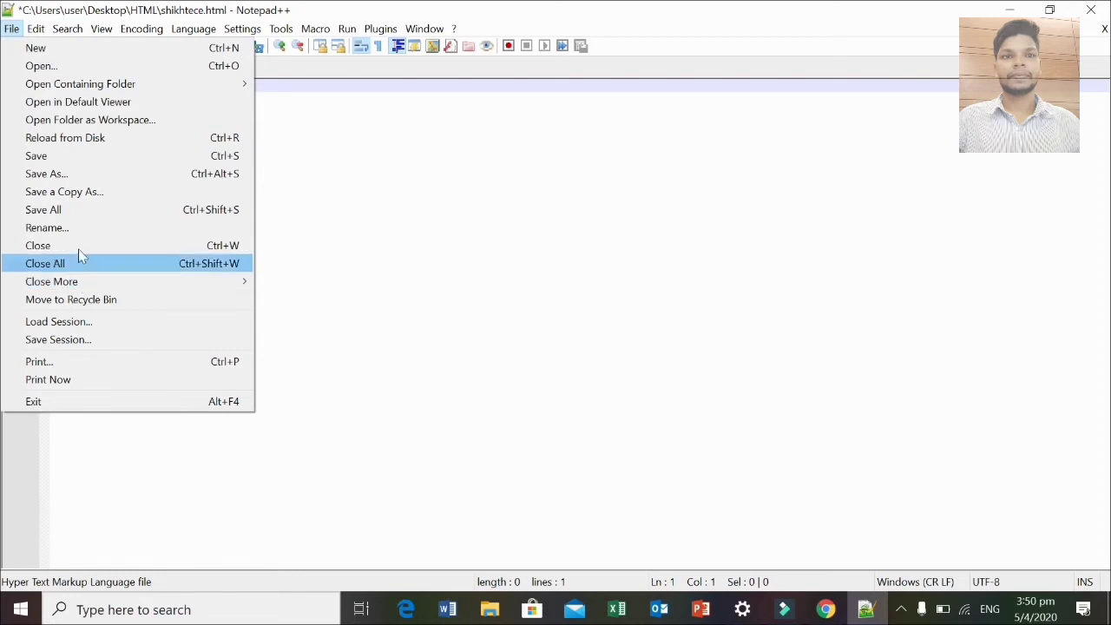
click(86, 174)
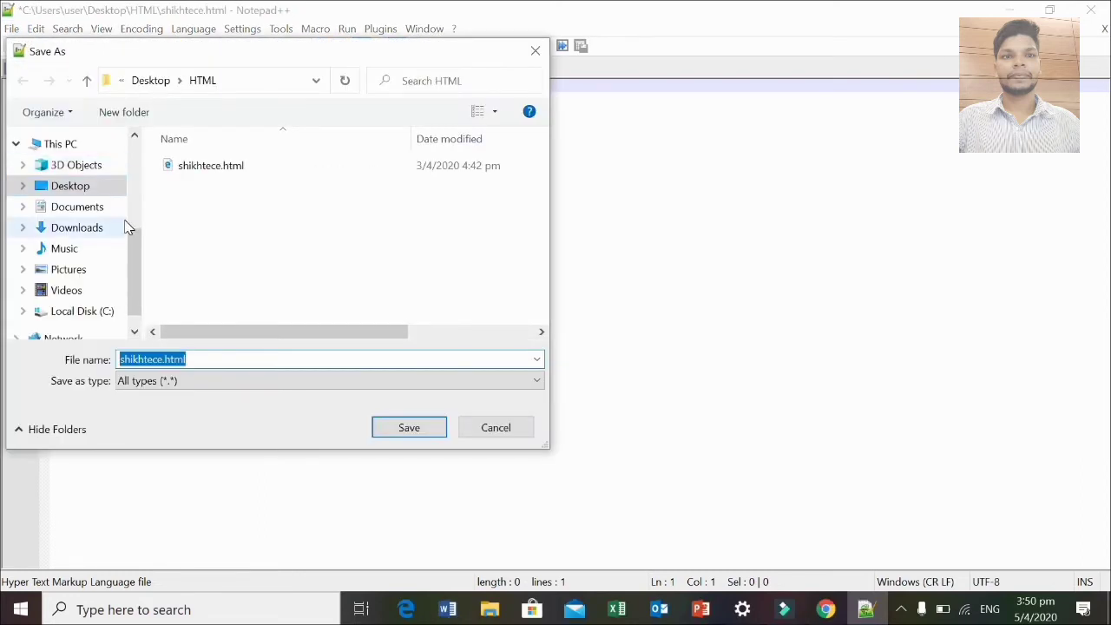
click(98, 184)
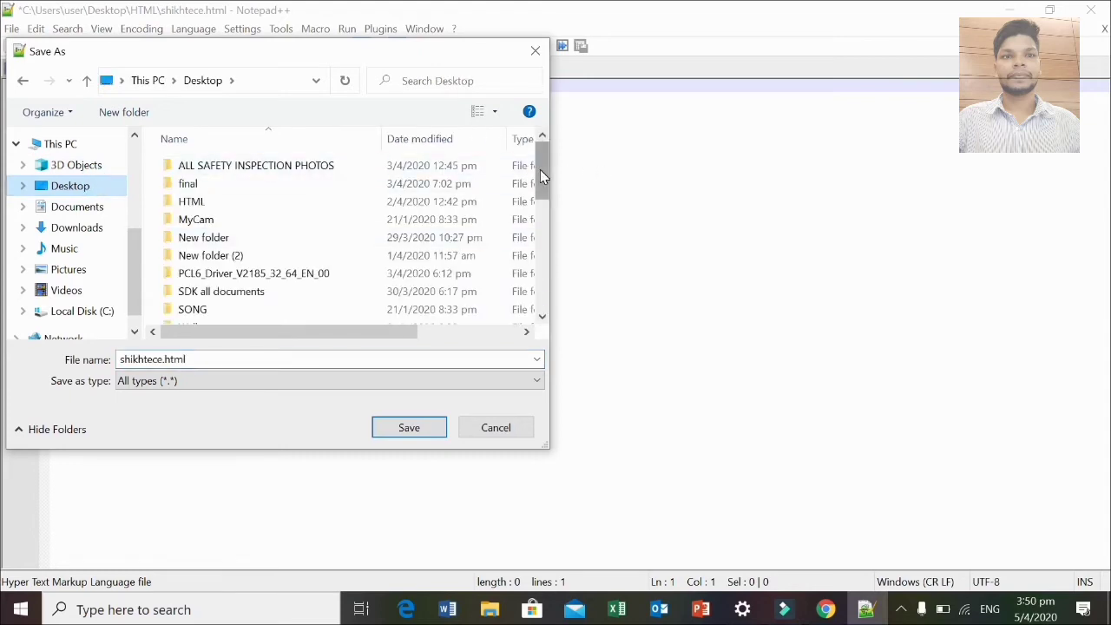
drag(540, 170, 508, 198)
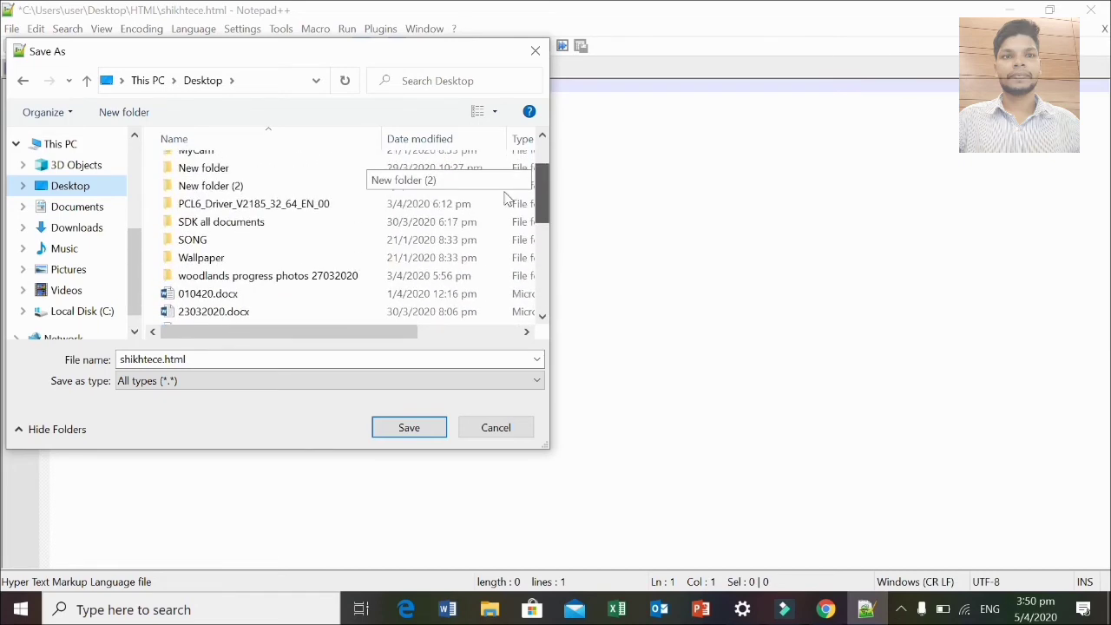
click(242, 242)
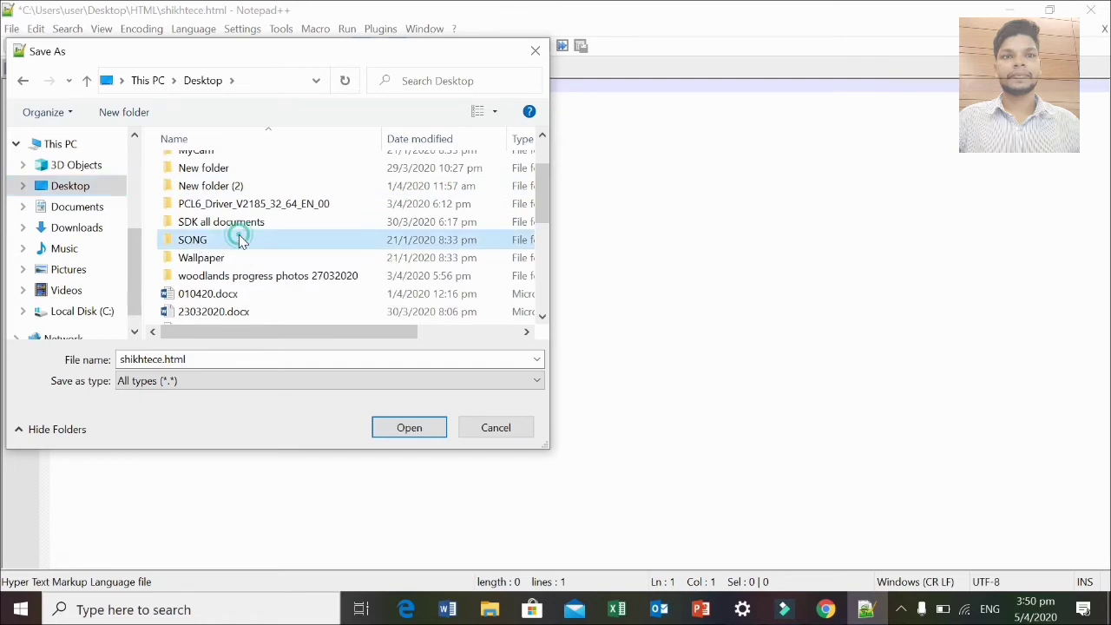
click(409, 428)
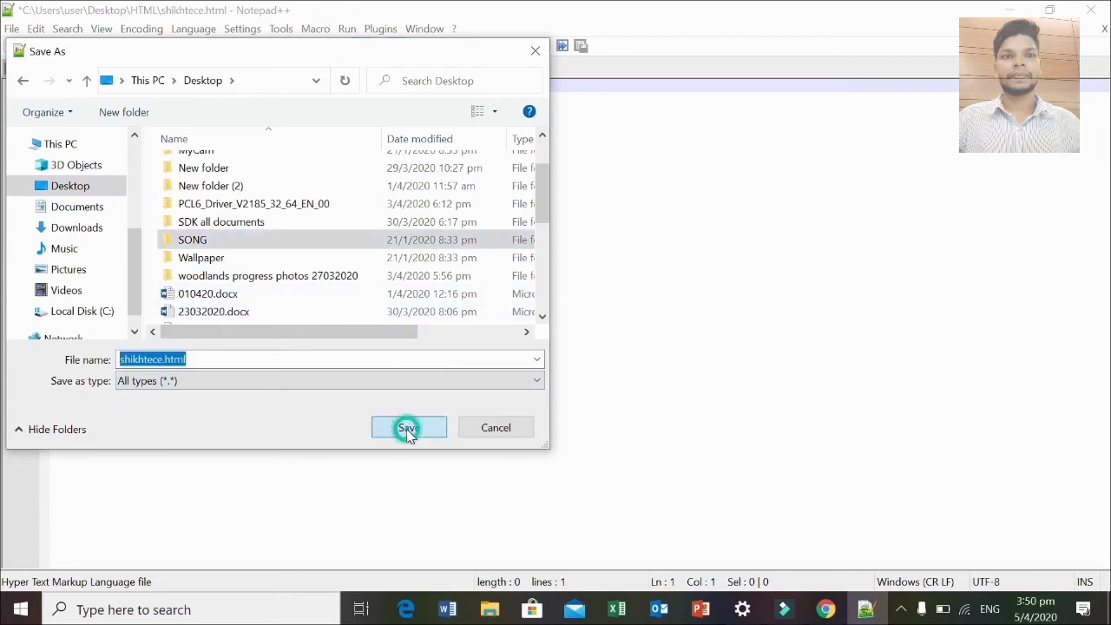
click(409, 428)
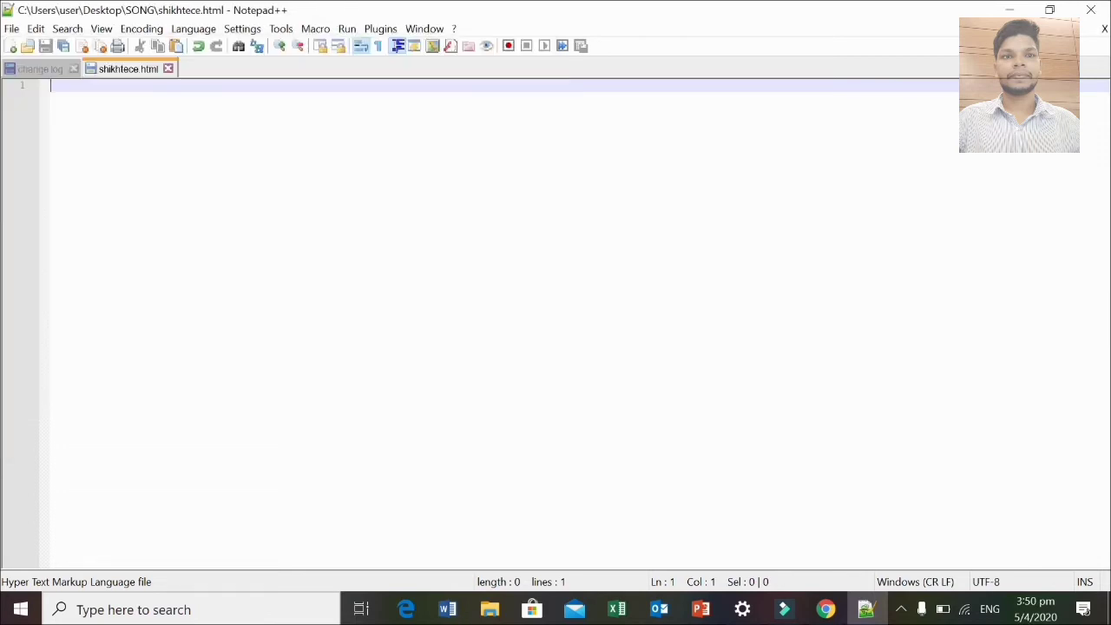
Step: Minimize Notepad++ and open the SONG folder on the desktop to locate shikhtece.html
click(1007, 9)
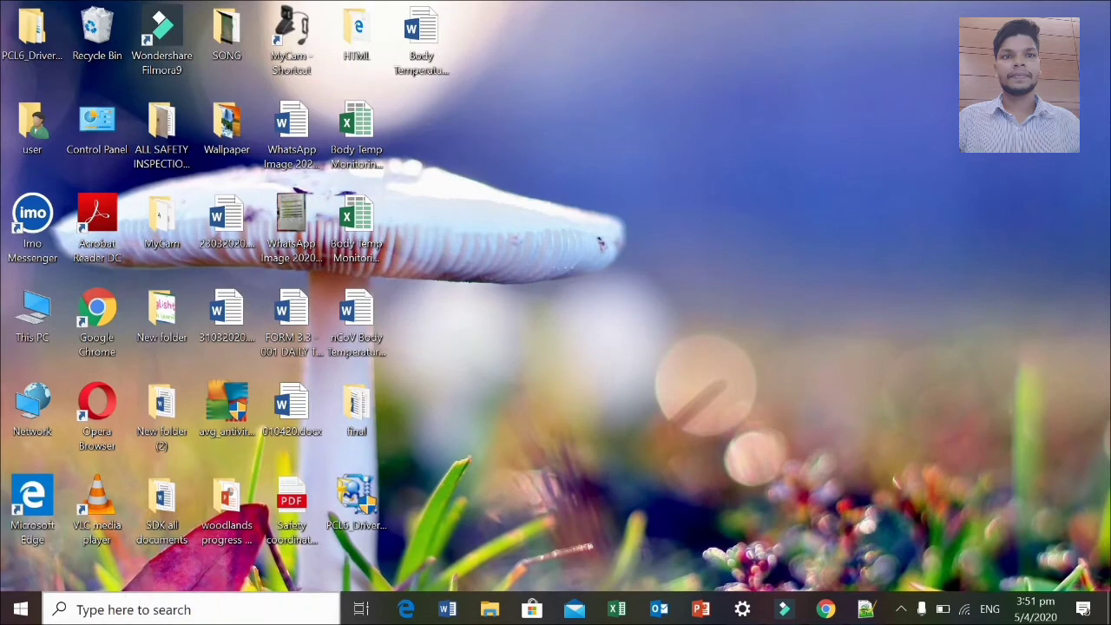
click(132, 610)
click(879, 313)
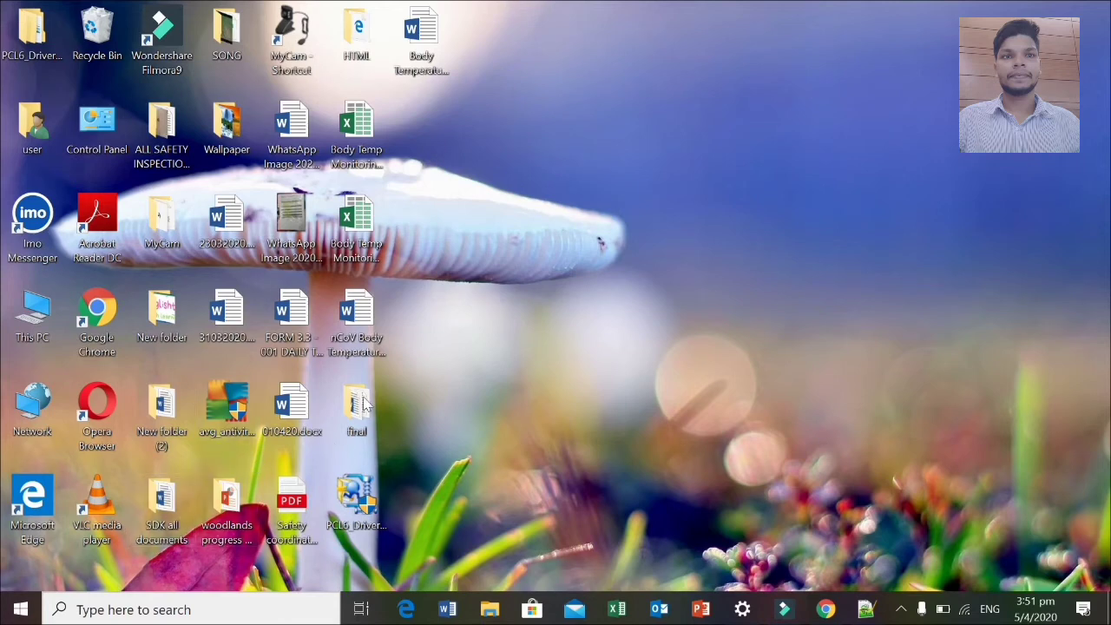
double_click(230, 35)
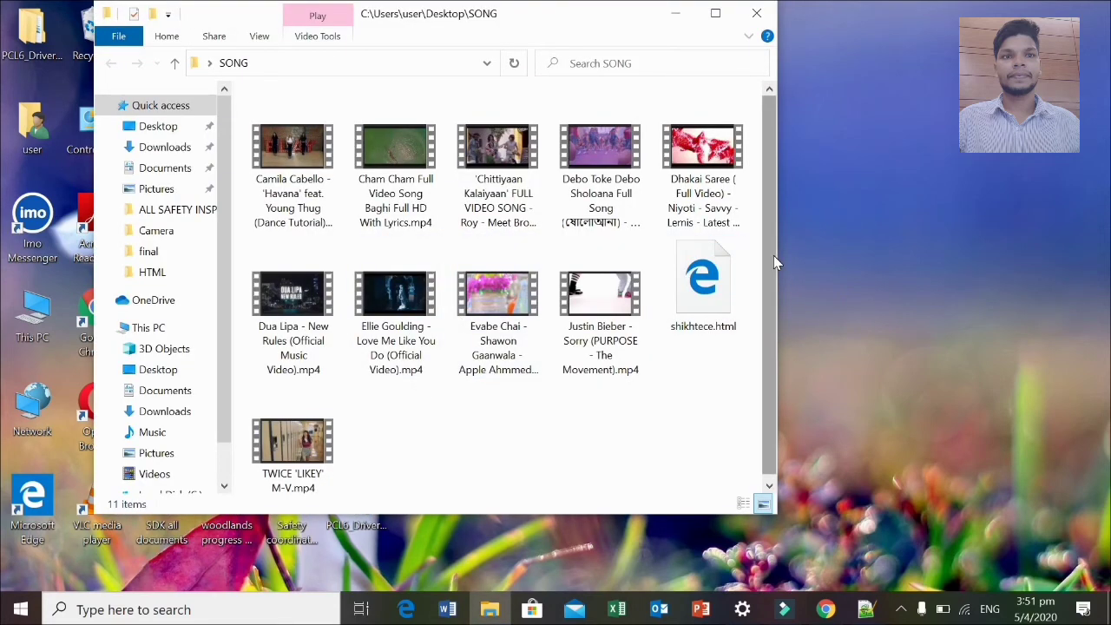
drag(775, 263, 783, 345)
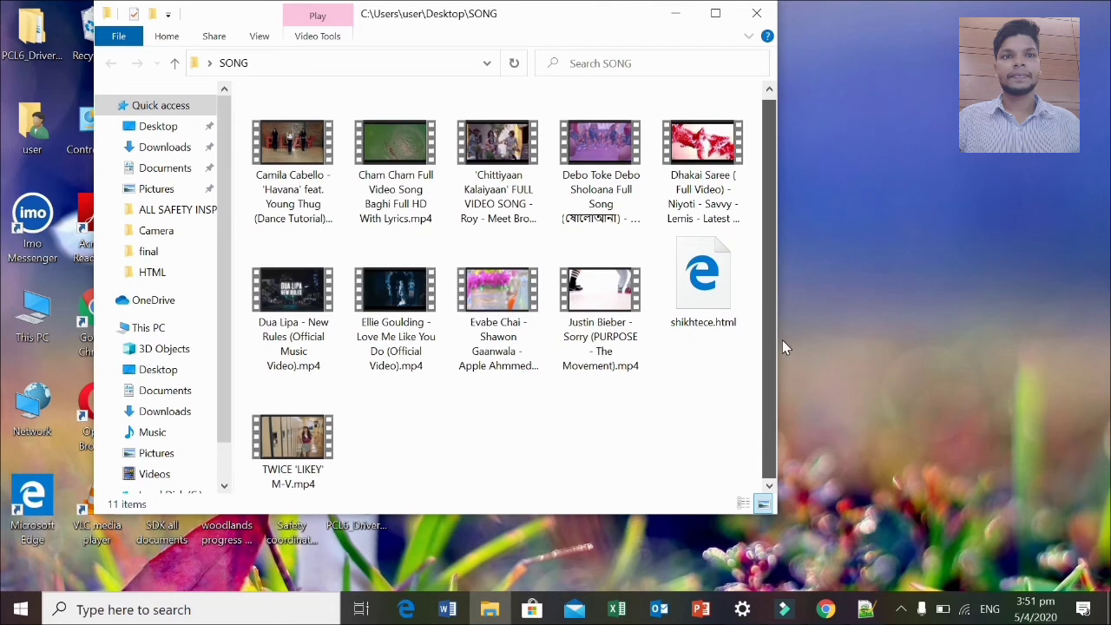
Step: Rename shikhtece.html in the SONG folder to myfirstwebsite.html, keeping its extension
right_click(698, 328)
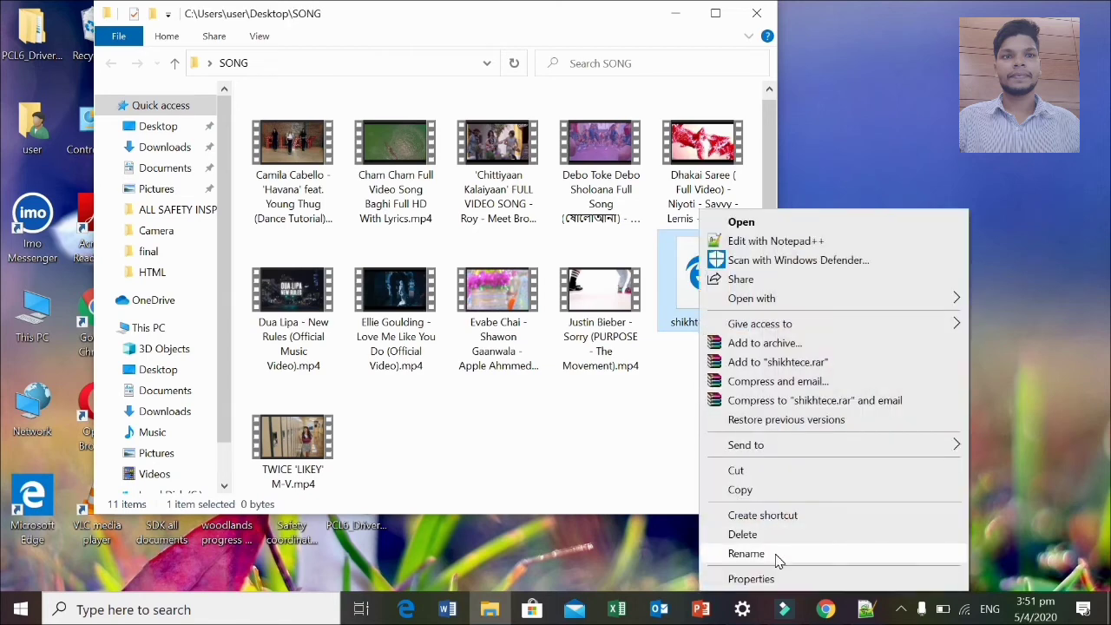
click(778, 554)
text(myfirstwebsite)
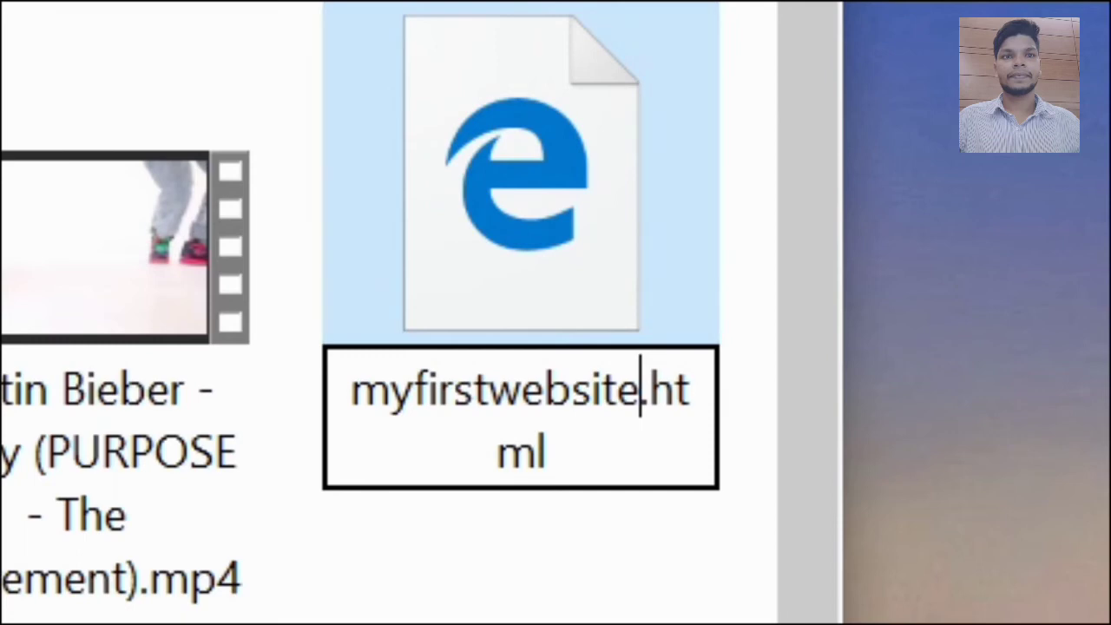
key(Return)
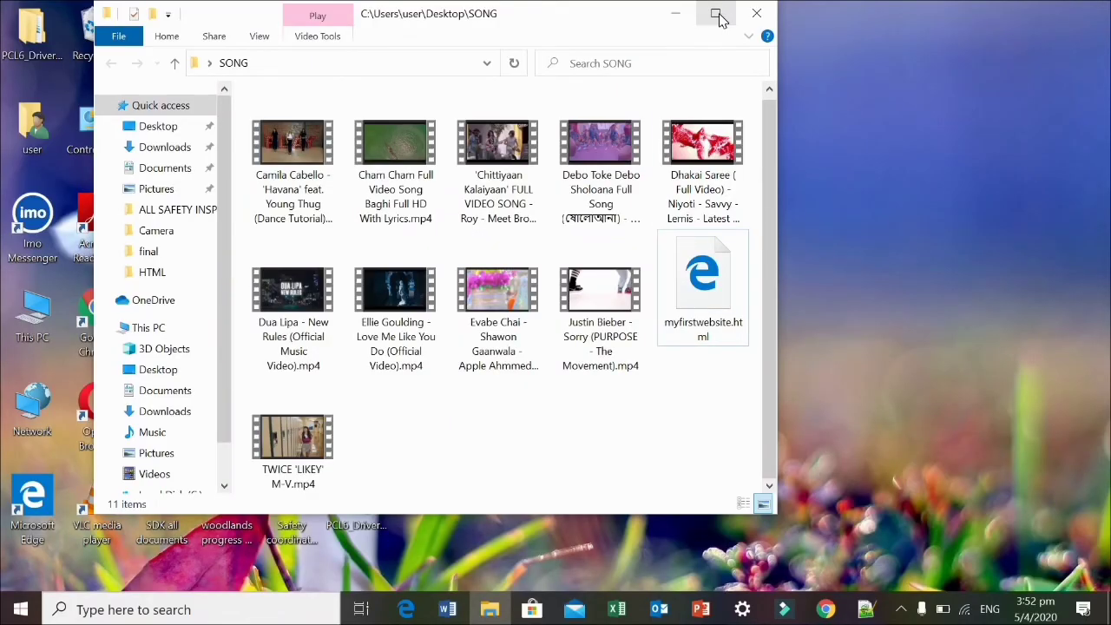
Step: Maximize the SONG folder window, view myfirstwebsite.html in the default browser, and close that browser window
click(715, 12)
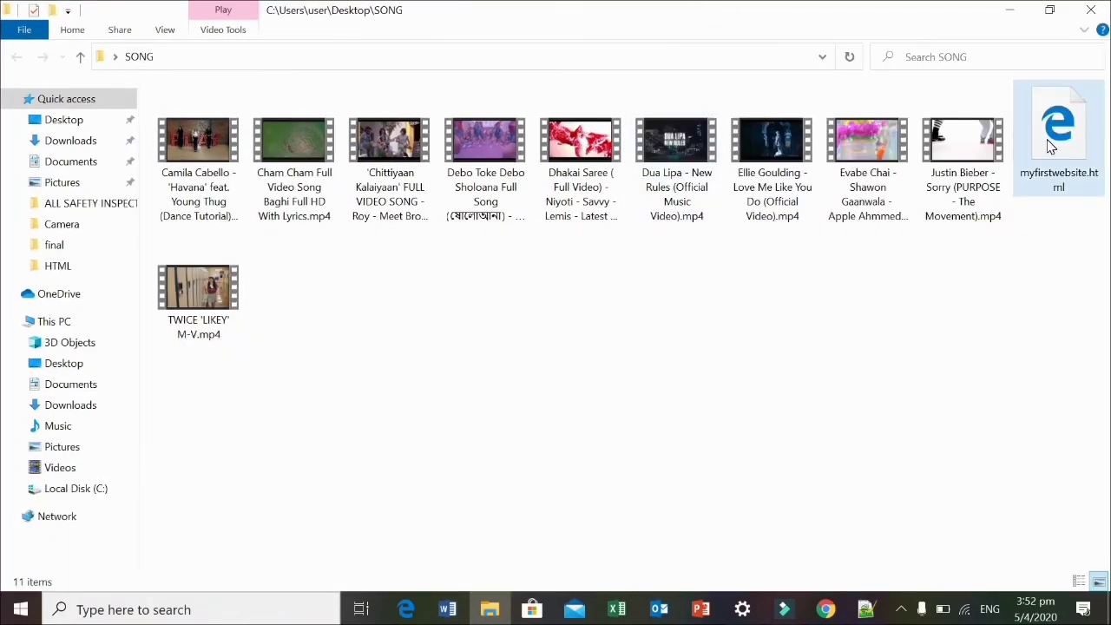
double_click(1051, 148)
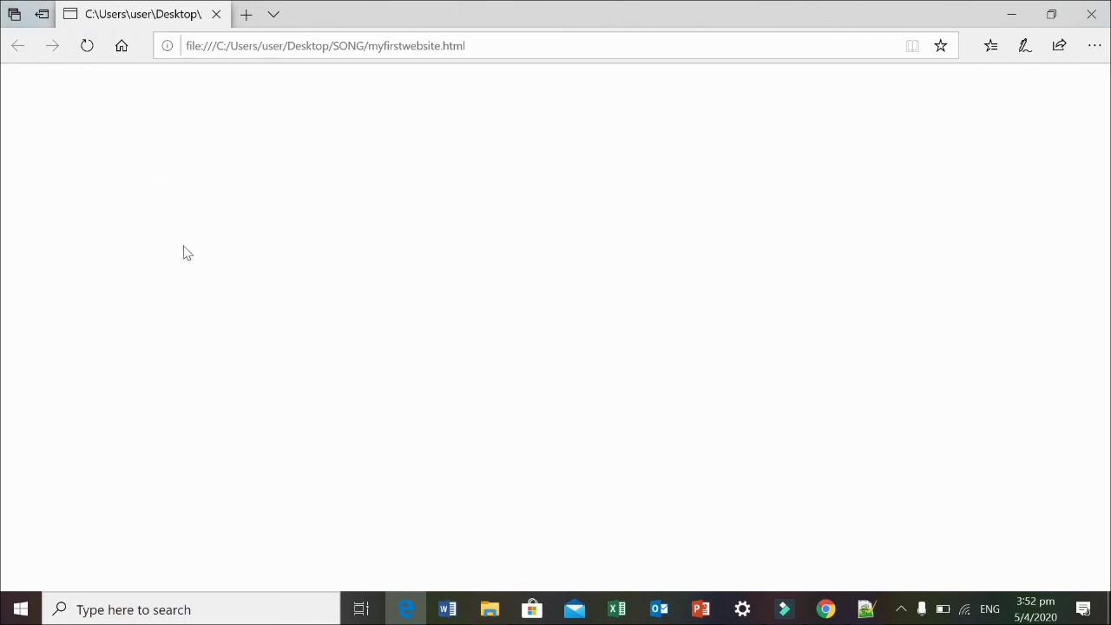
click(1107, 10)
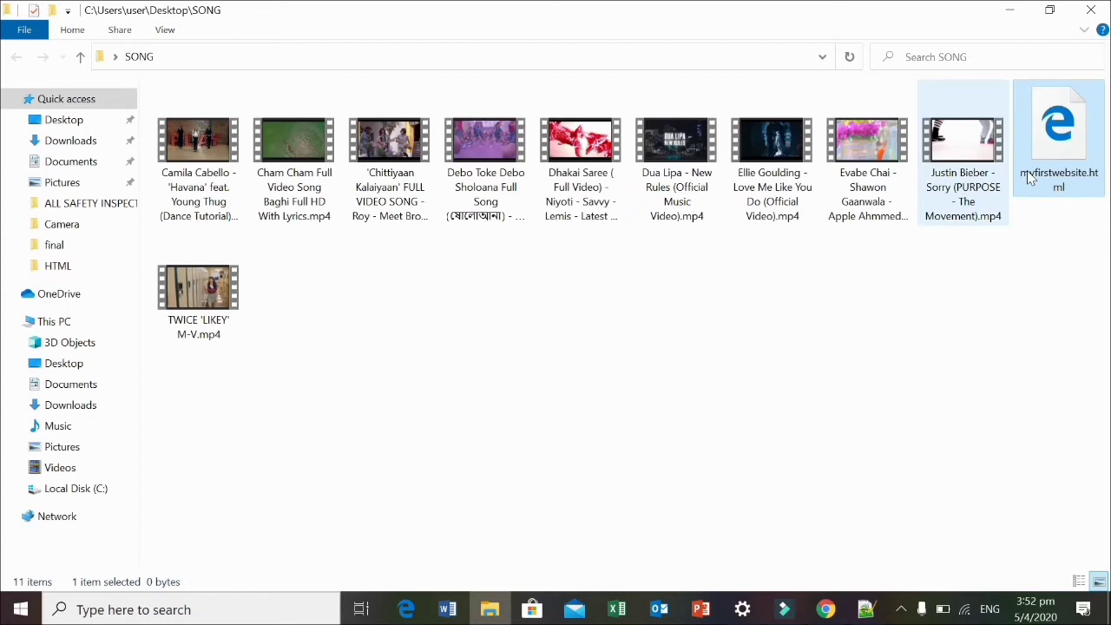
Step: Open myfirstwebsite.html from the SONG folder with Google Chrome instead of the default browser
right_click(1076, 154)
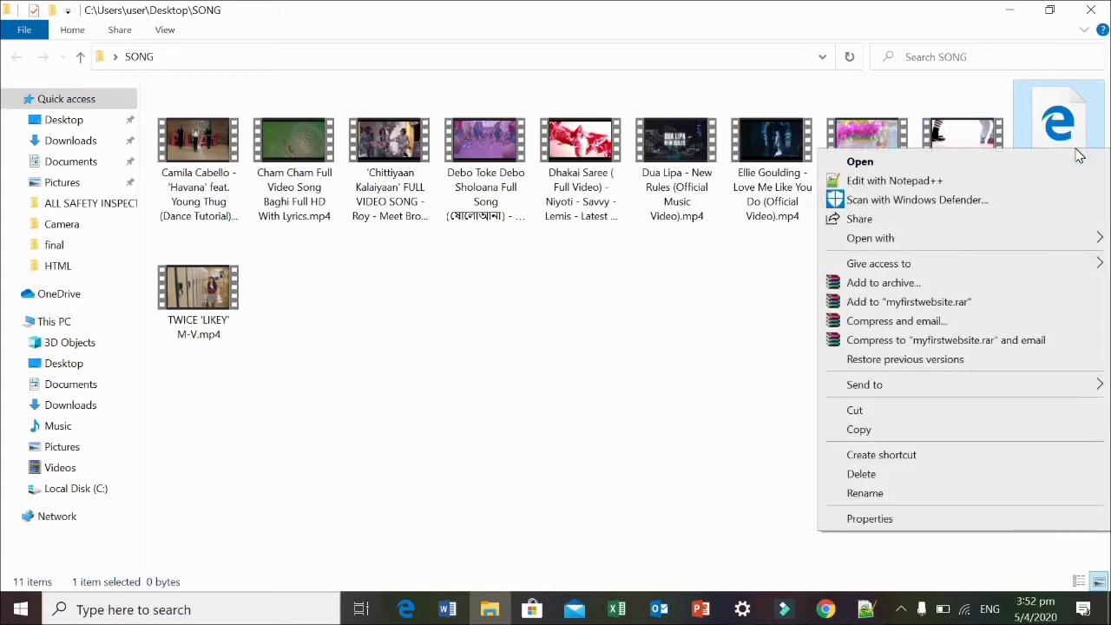
click(1036, 90)
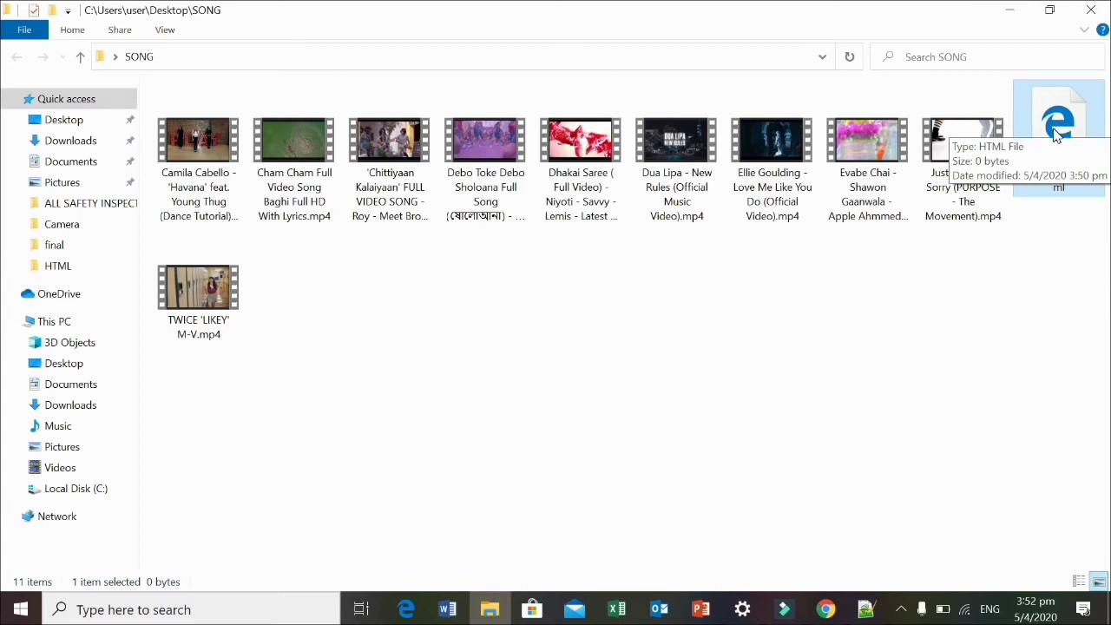
right_click(1051, 118)
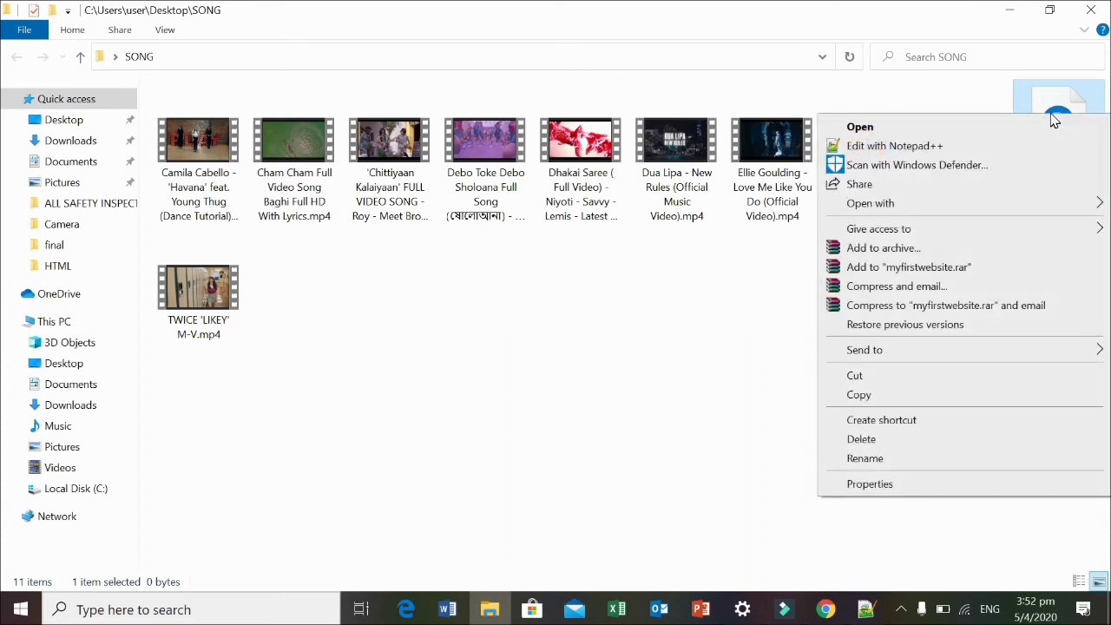
click(1034, 96)
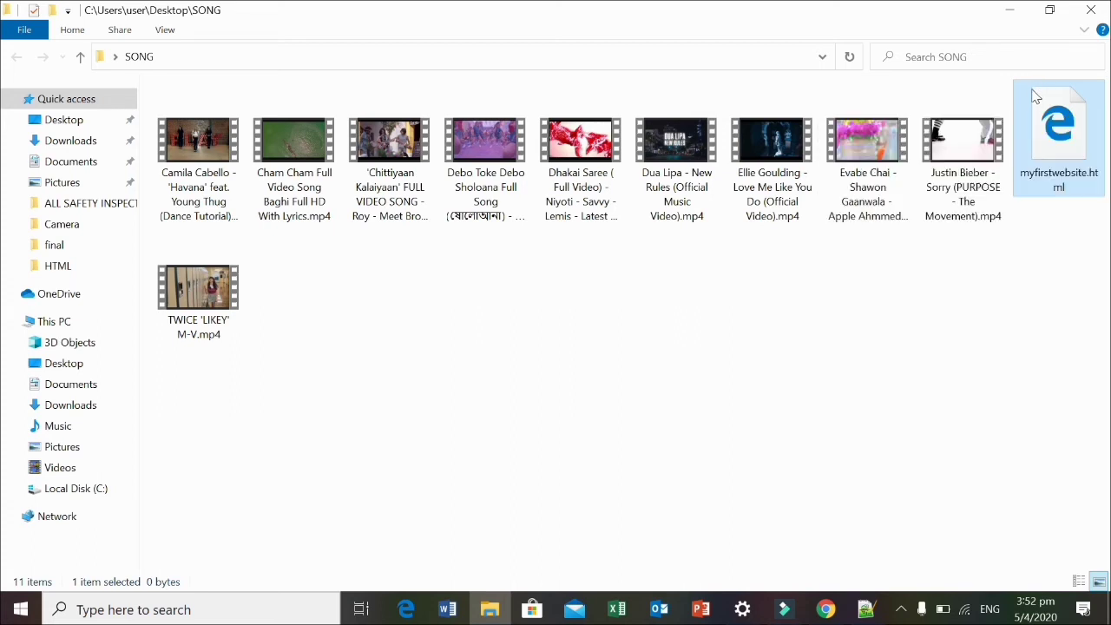
right_click(1034, 96)
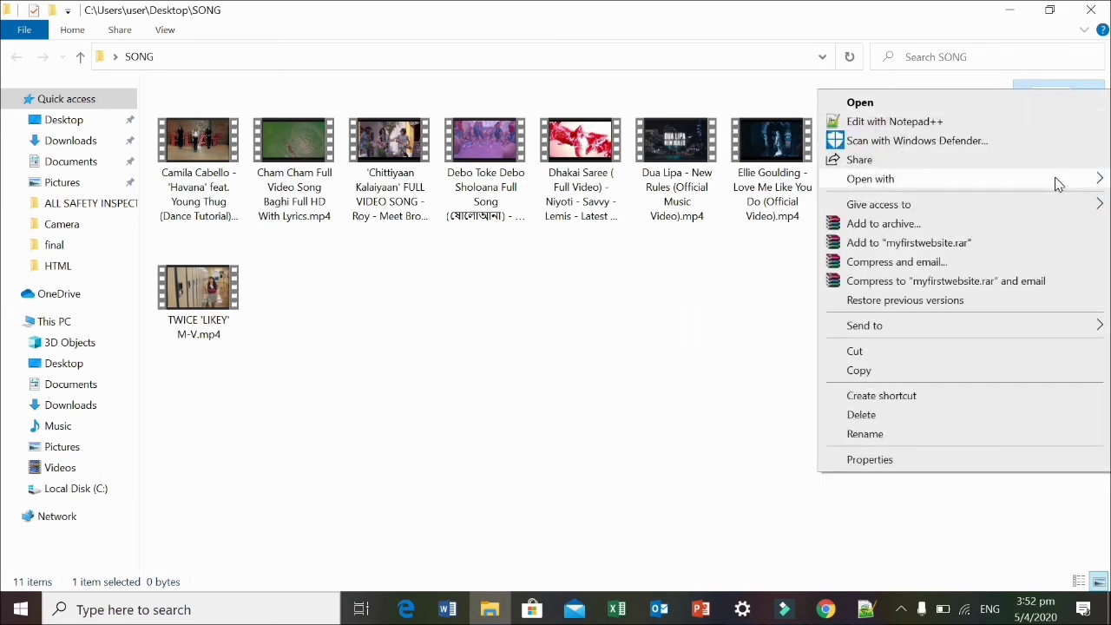
mouse_move(1059, 183)
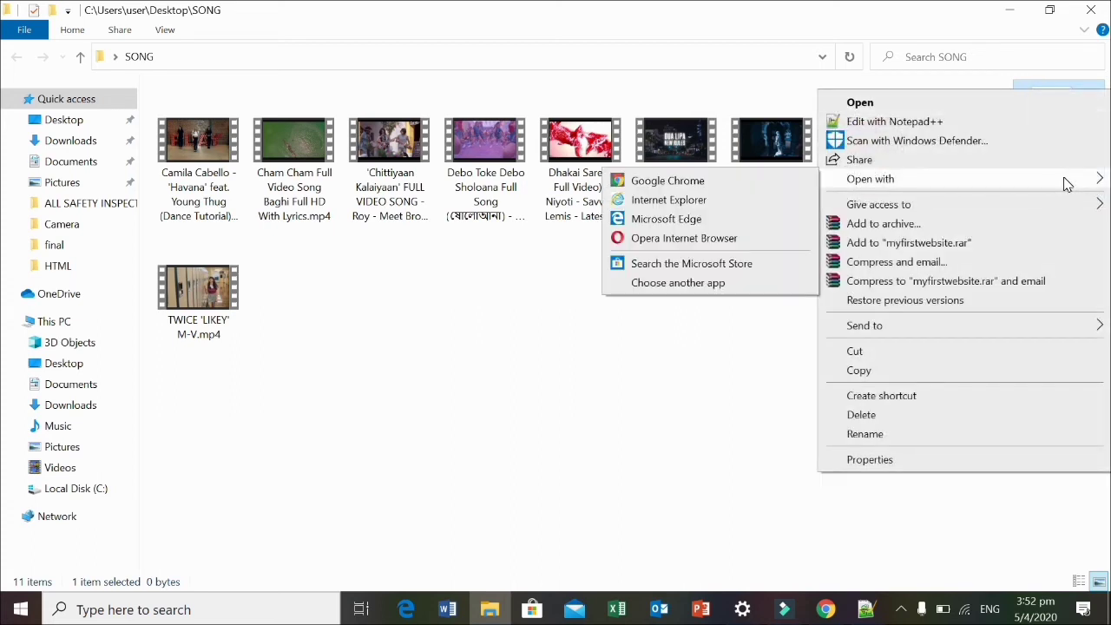
click(753, 187)
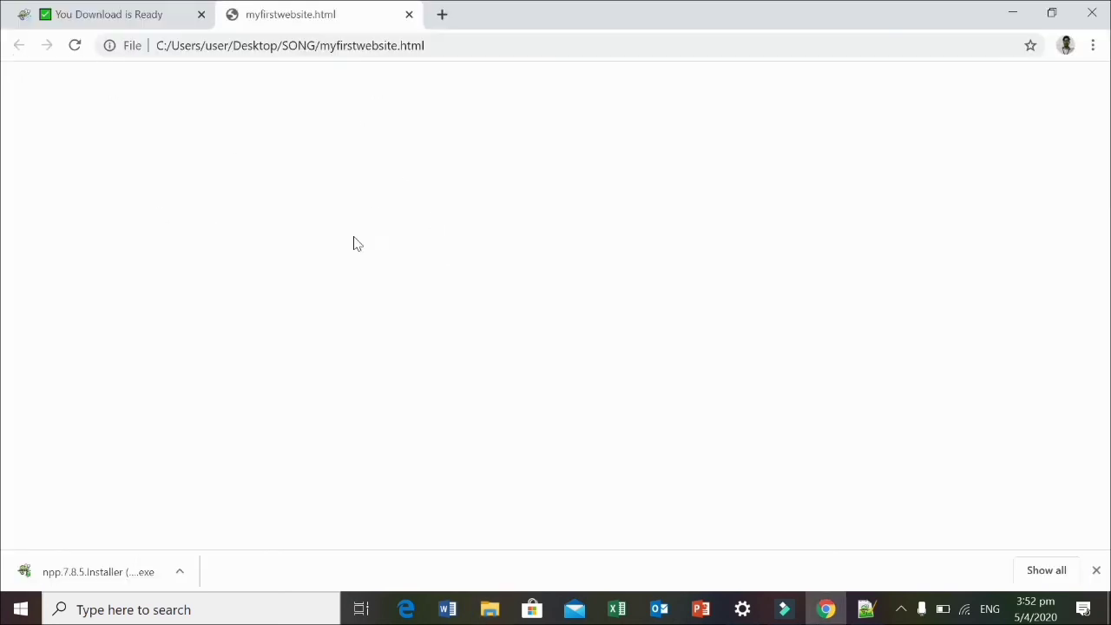